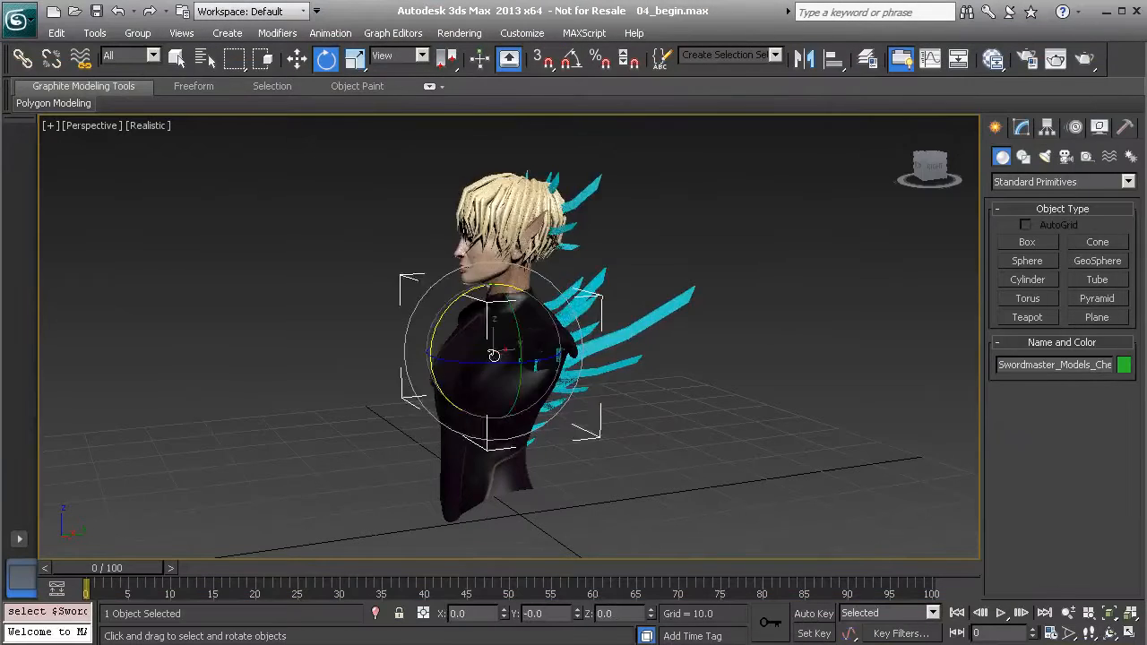
Step: Undo the chest rotation, then try rotating the torso segments below the chest, undoing each rotation
key("ctrl+z")
left_click(466, 431)
mouse_move(480, 407)
left_mouse_down()
mouse_move(439, 429)
mouse_move(466, 397)
left_mouse_up()
key("ctrl+z")
left_click(470, 486)
left_click_drag(479, 436, 529, 235)
key("ctrl+z")
Step: Try rotating the head and neck about their current pivots and undo each rotation
left_click(485, 261)
key("ctrl+z")
key("ctrl+z")
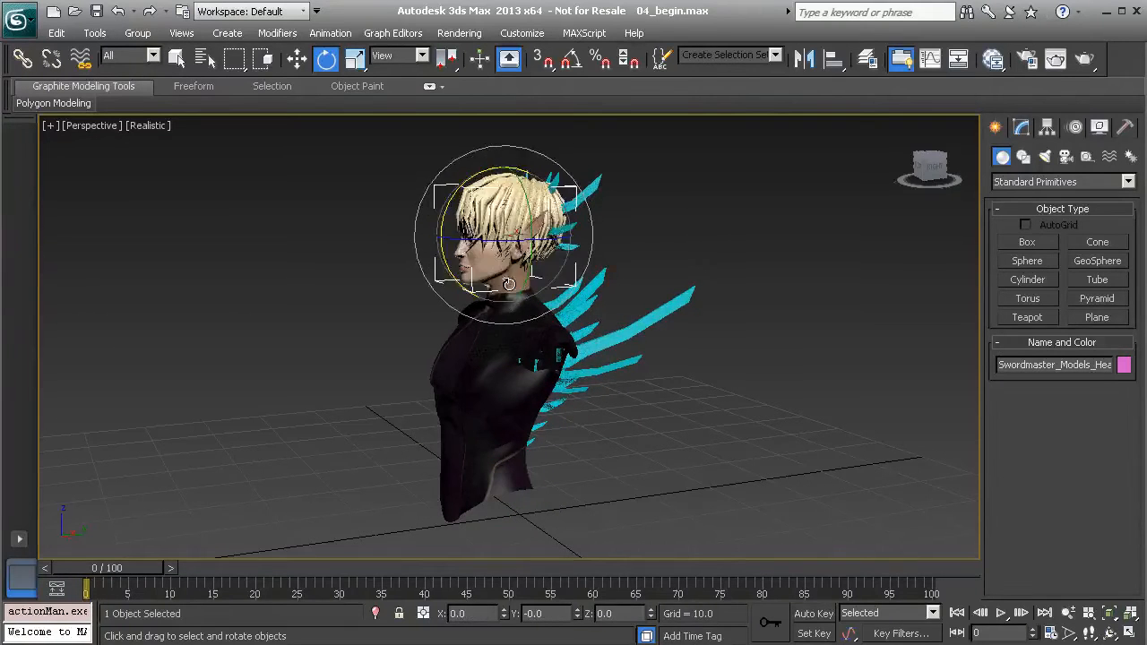
left_click_drag(506, 285, 446, 231)
key("ctrl+z")
middle_click_drag(484, 242, 439, 224, "alt")
scroll(439, 224, "up", 3)
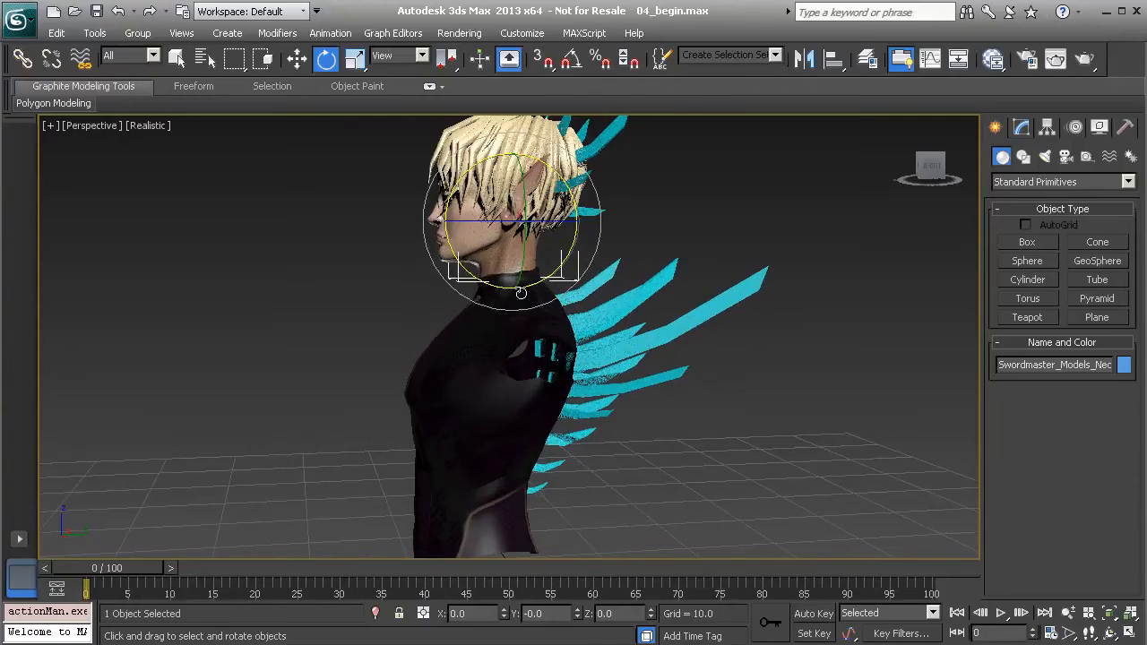
Step: Try rotating the chest and the spine segment below it, undoing each rotation
left_click(484, 348)
left_click_drag(443, 317, 480, 279)
key("ctrl+z")
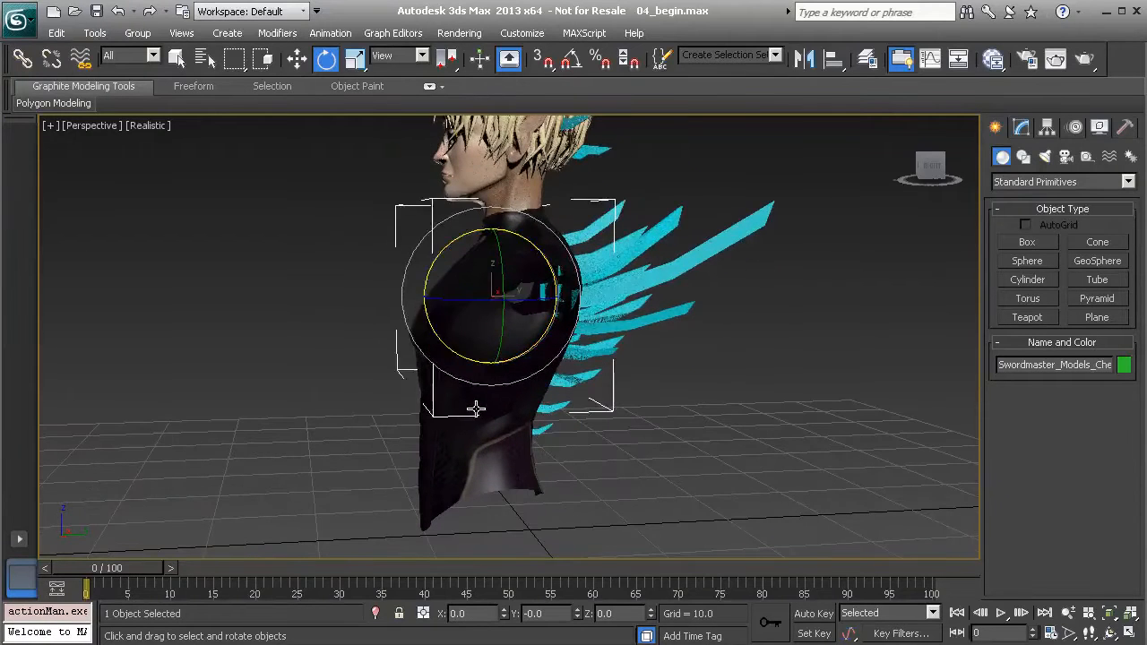
left_click(475, 408)
left_click_drag(461, 377, 456, 343)
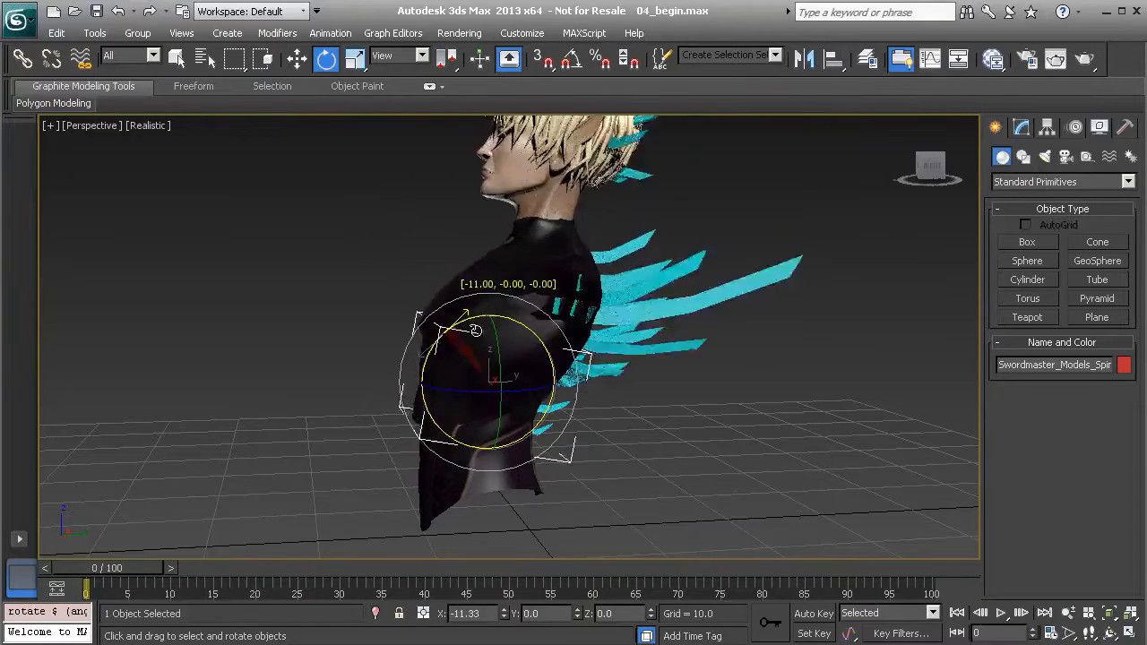
key("ctrl+z")
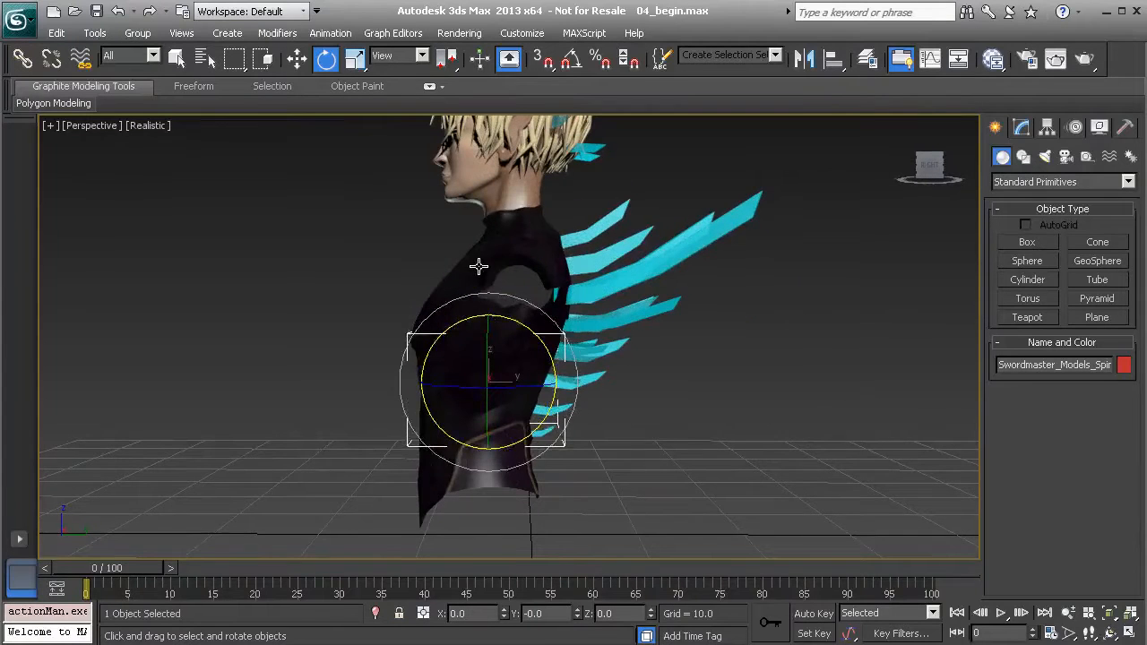
Step: Select the chest and test how it rotates about its current pivot, undoing the rotations
left_click(479, 266)
left_click_drag(435, 261, 435, 341)
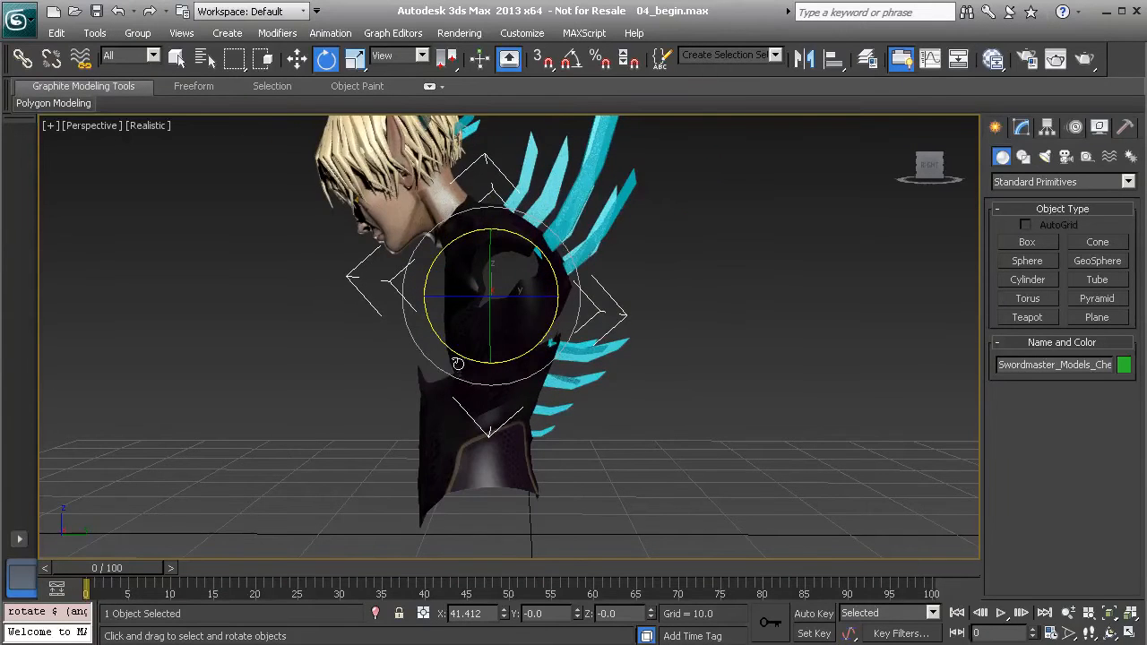
key("ctrl+z")
left_click_drag(449, 344, 555, 277)
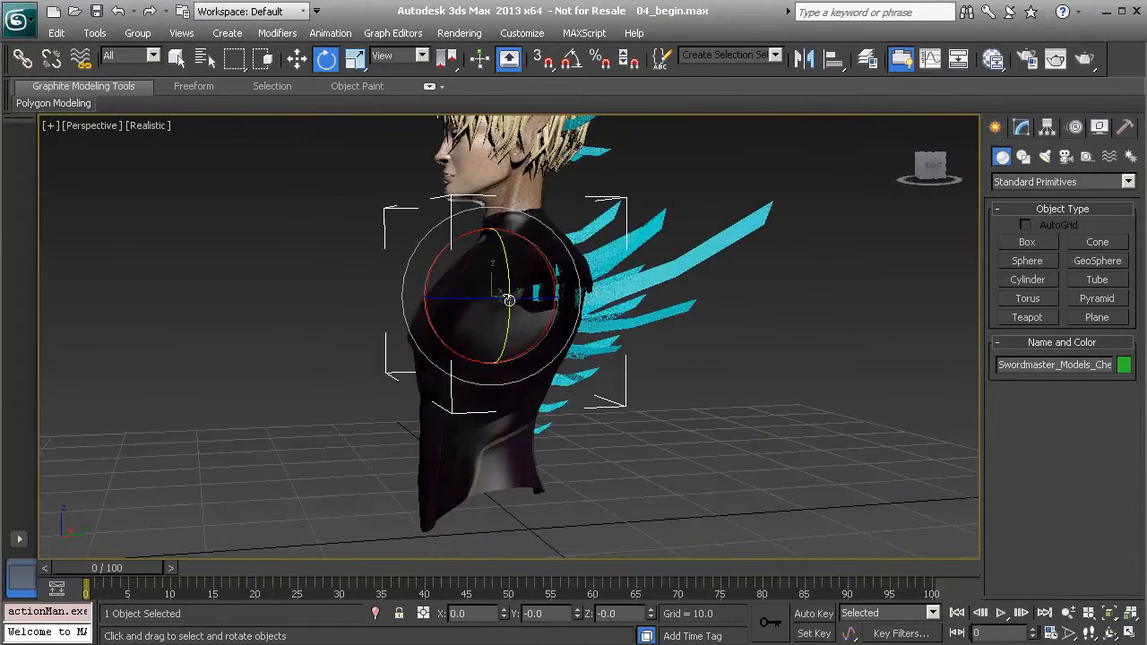
Step: Turn on Affect Pivot Only for the selected chest
middle_click_drag(518, 317, 510, 341)
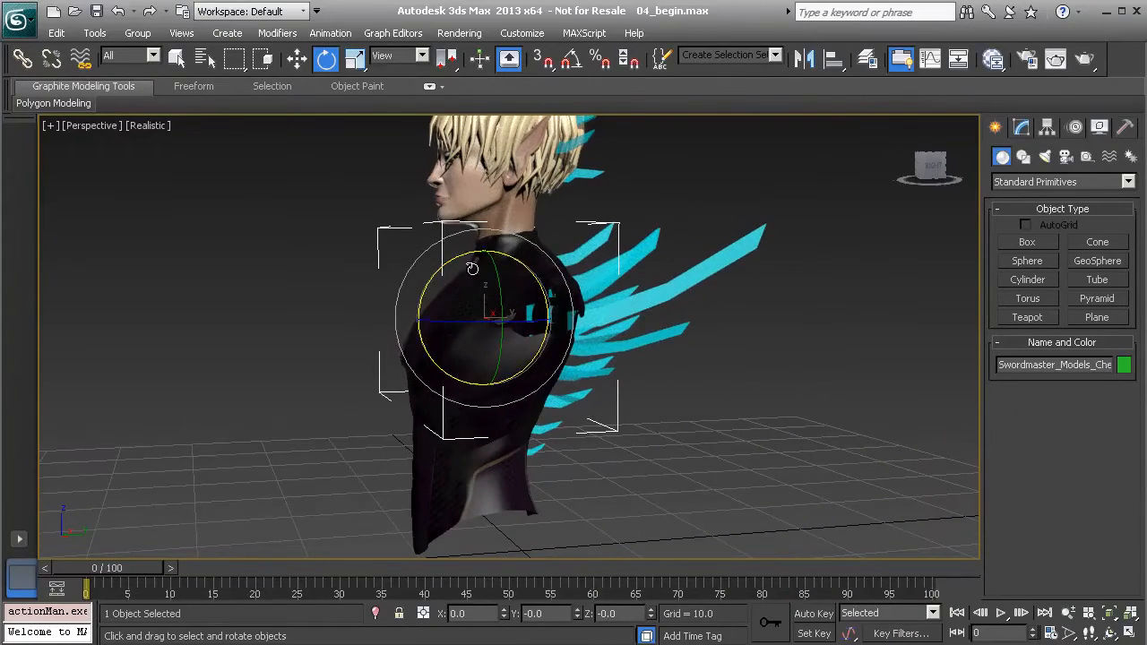
middle_click_drag(498, 315, 501, 339, "alt")
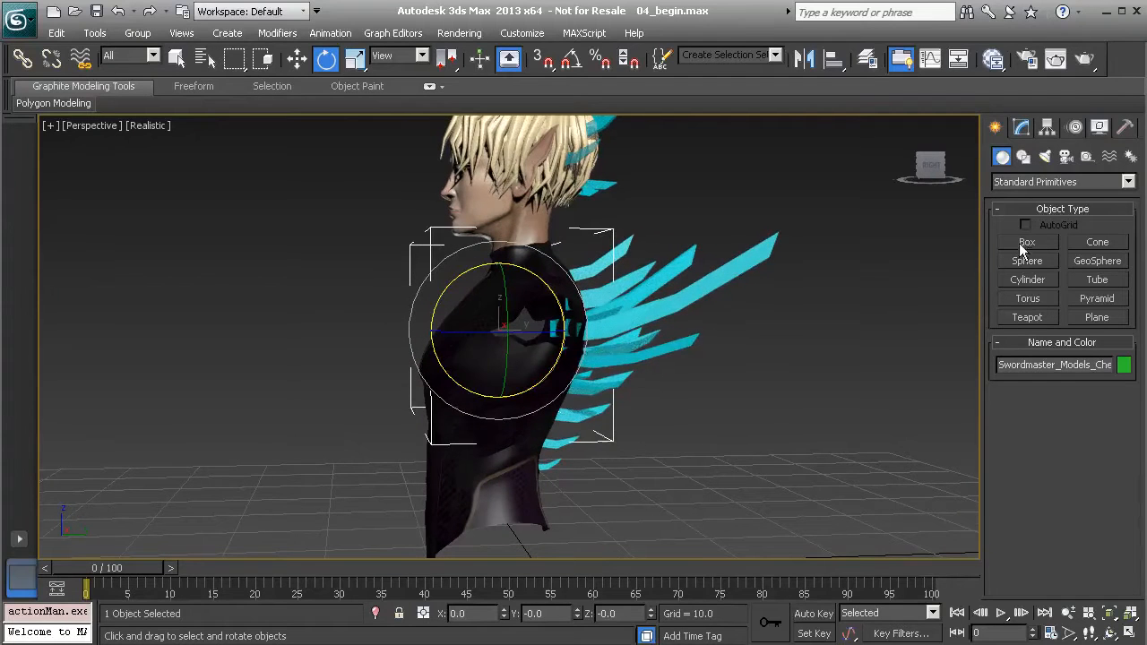
left_click(1047, 127)
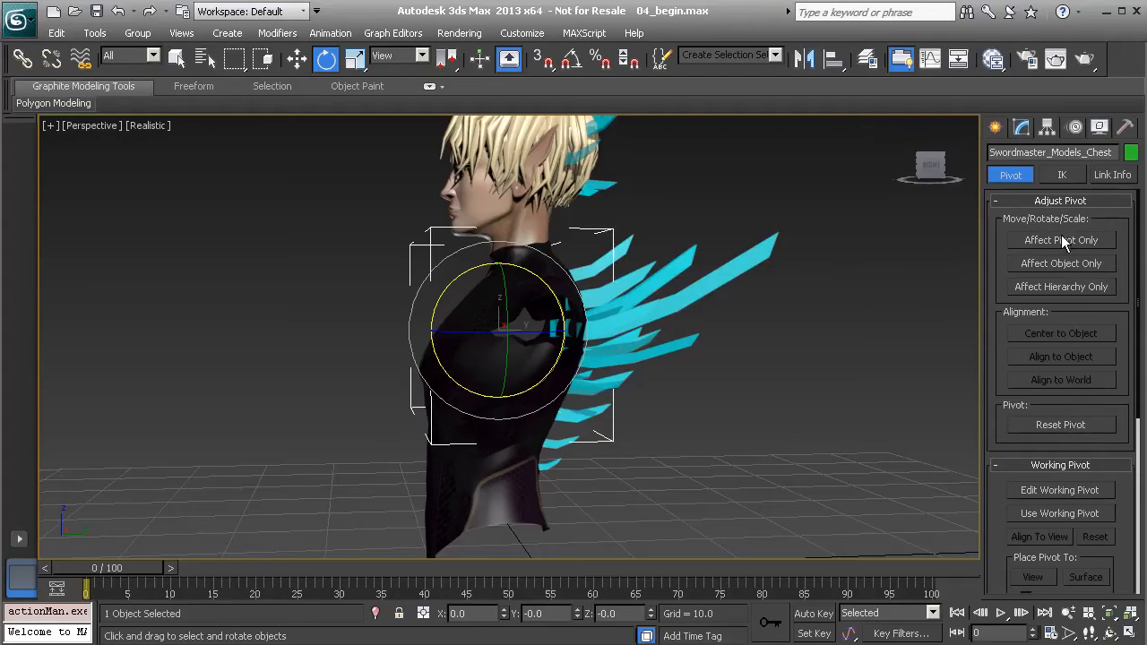
middle_click_drag(565, 363, 512, 339, "alt")
scroll(506, 392, "up", 4)
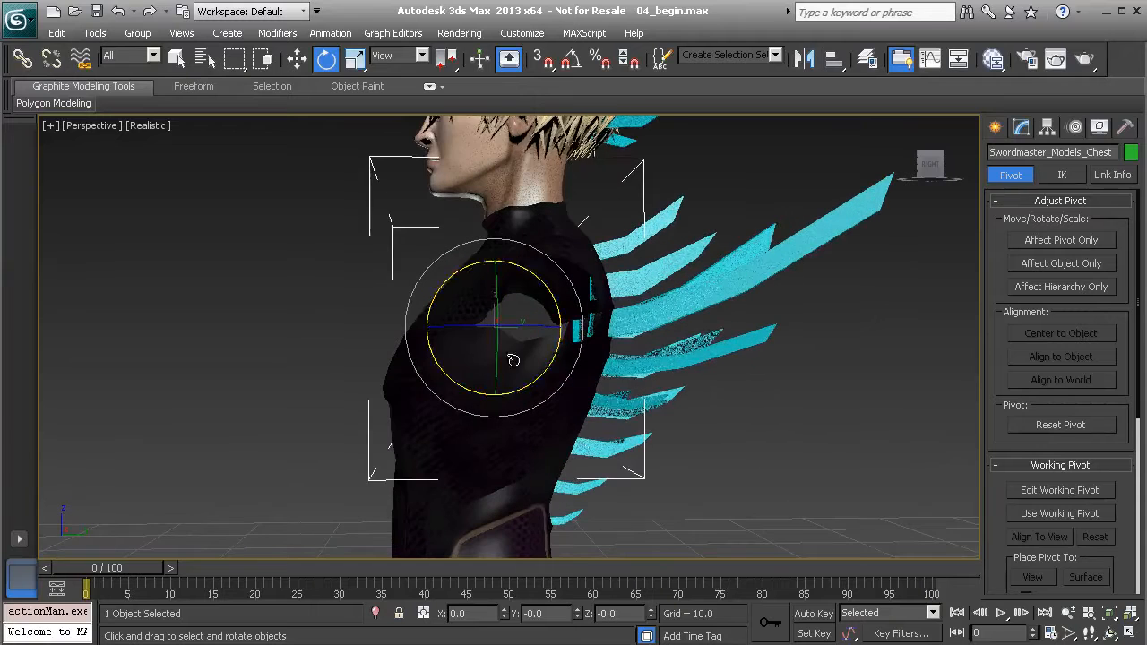
middle_click_drag(505, 412, 512, 395, "alt")
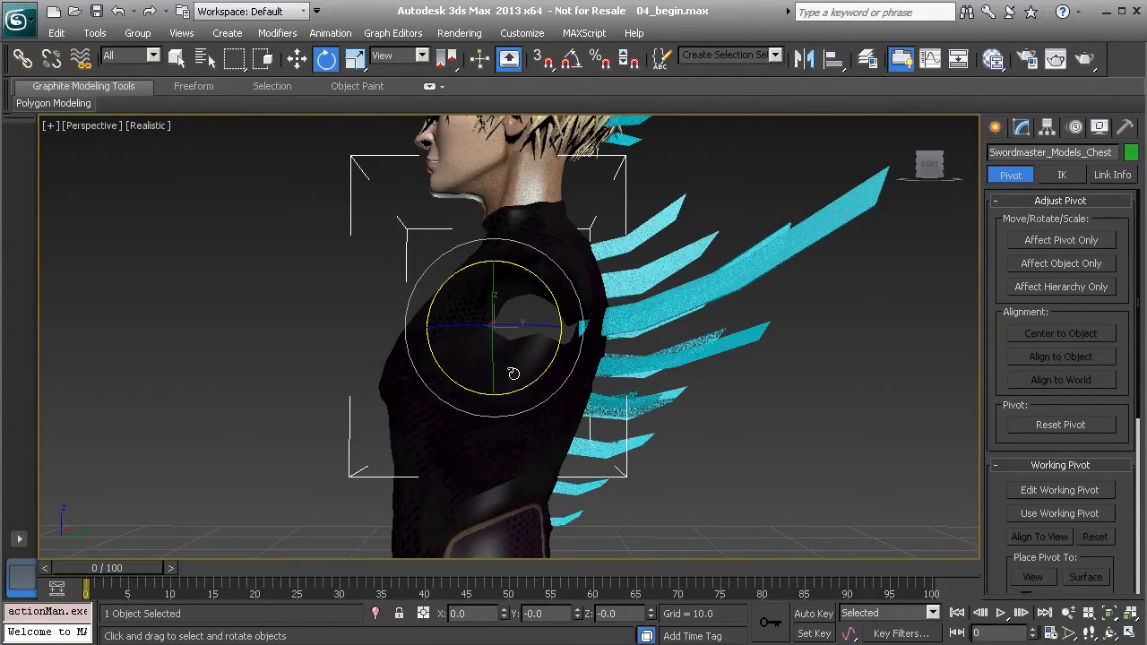
left_click(1059, 242)
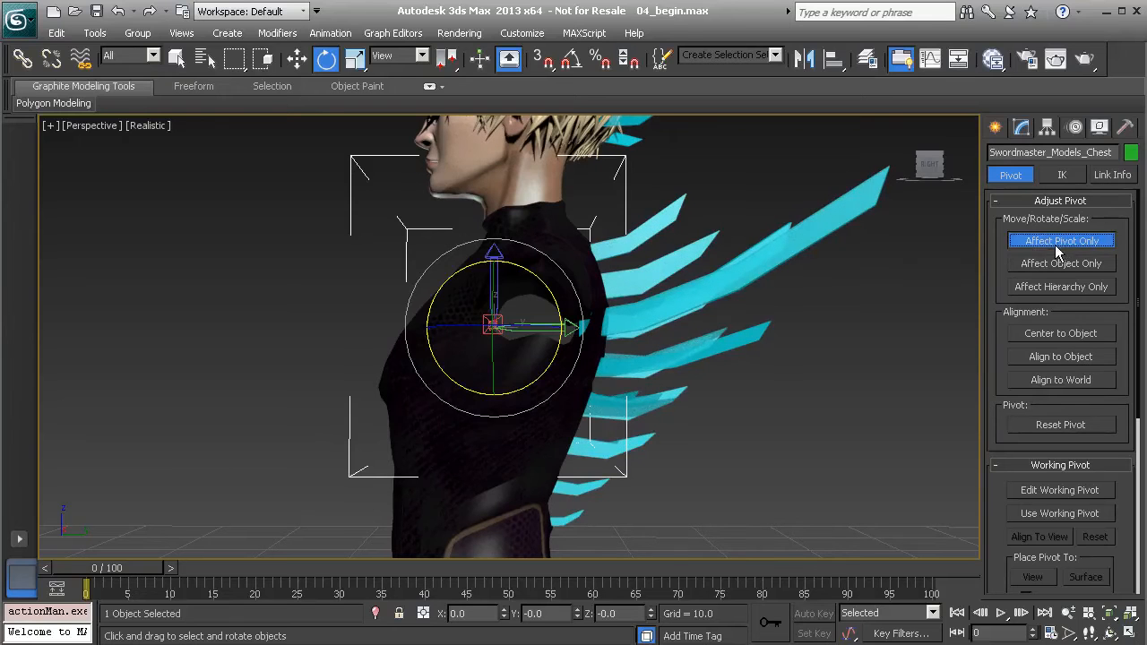
middle_click_drag(651, 351, 645, 357, "alt")
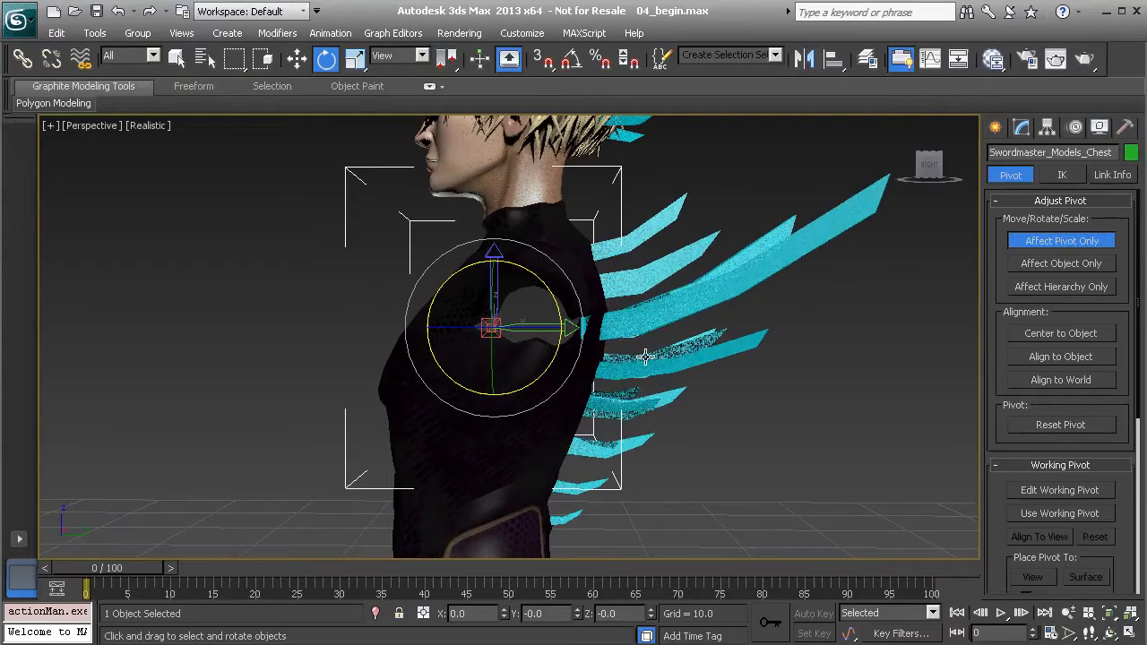
key("alt")
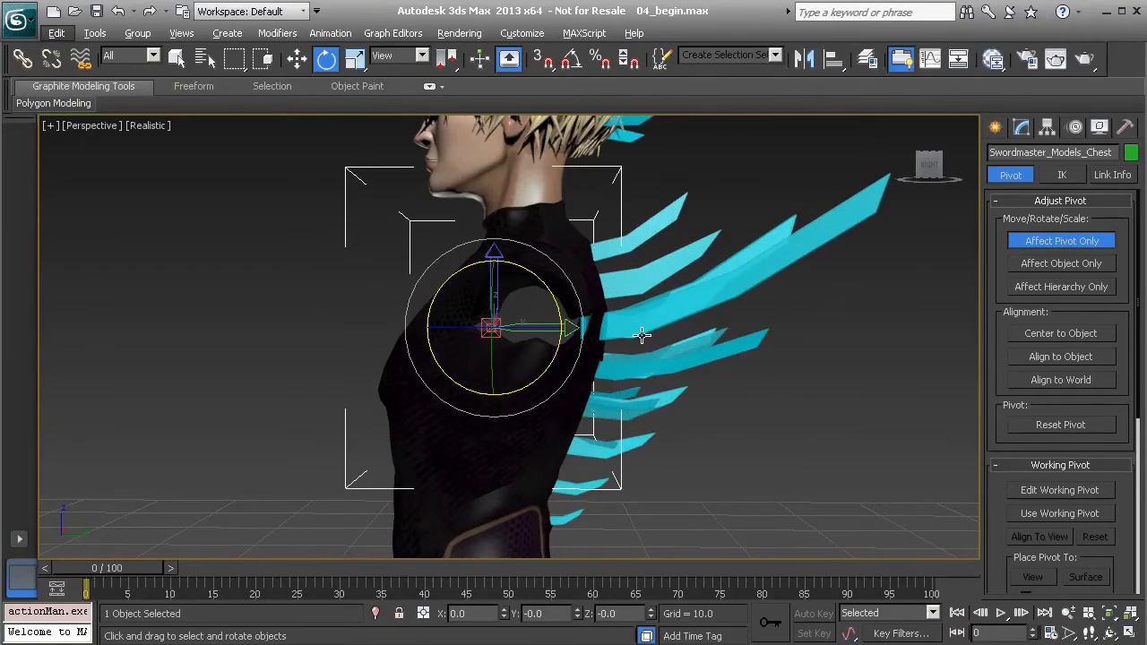
Step: In the Left view, move the chest's pivot down to the seam with the spine, about Y -2.728, Z 17.312, and end pivot-only editing
key("alt+w")
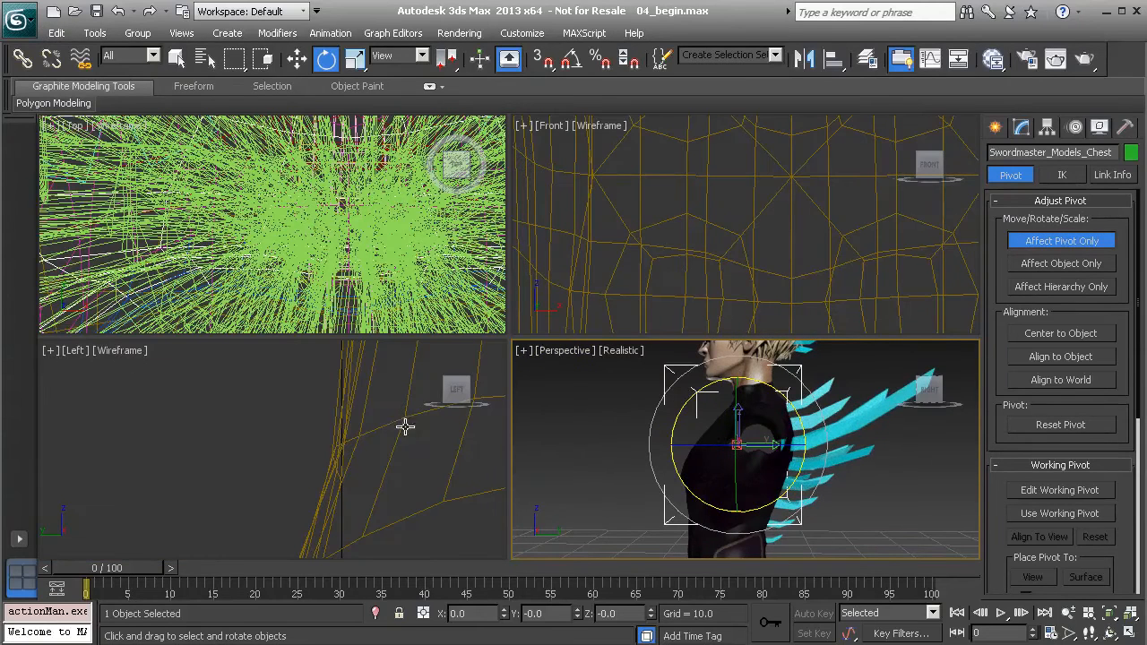
right_click(245, 417)
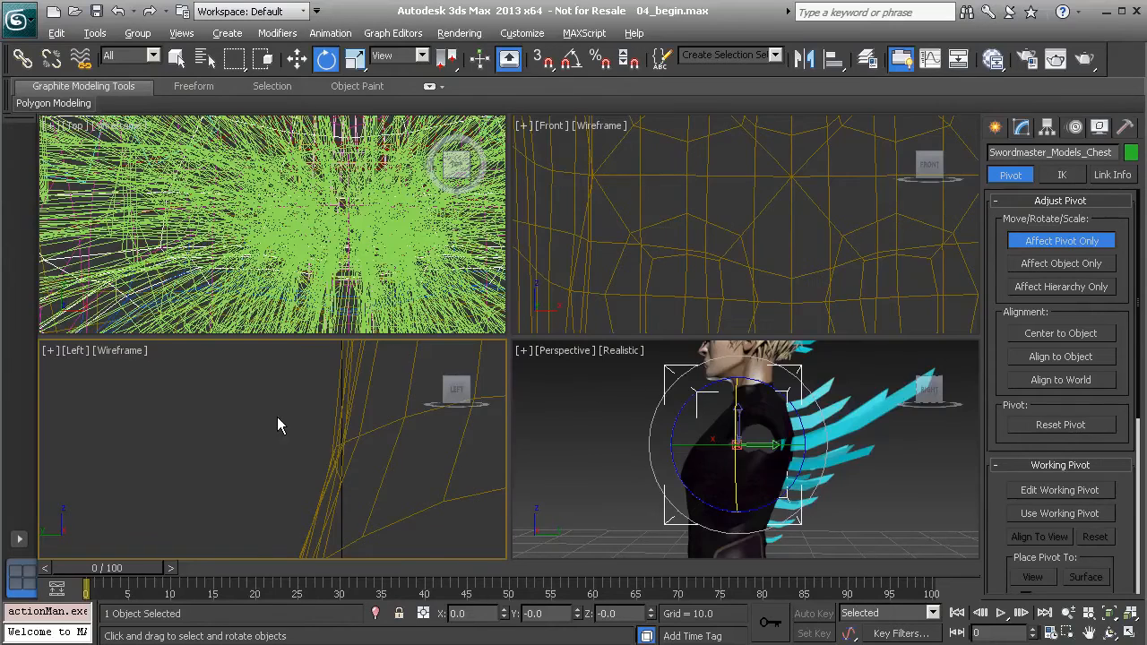
key("alt+w")
key("z")
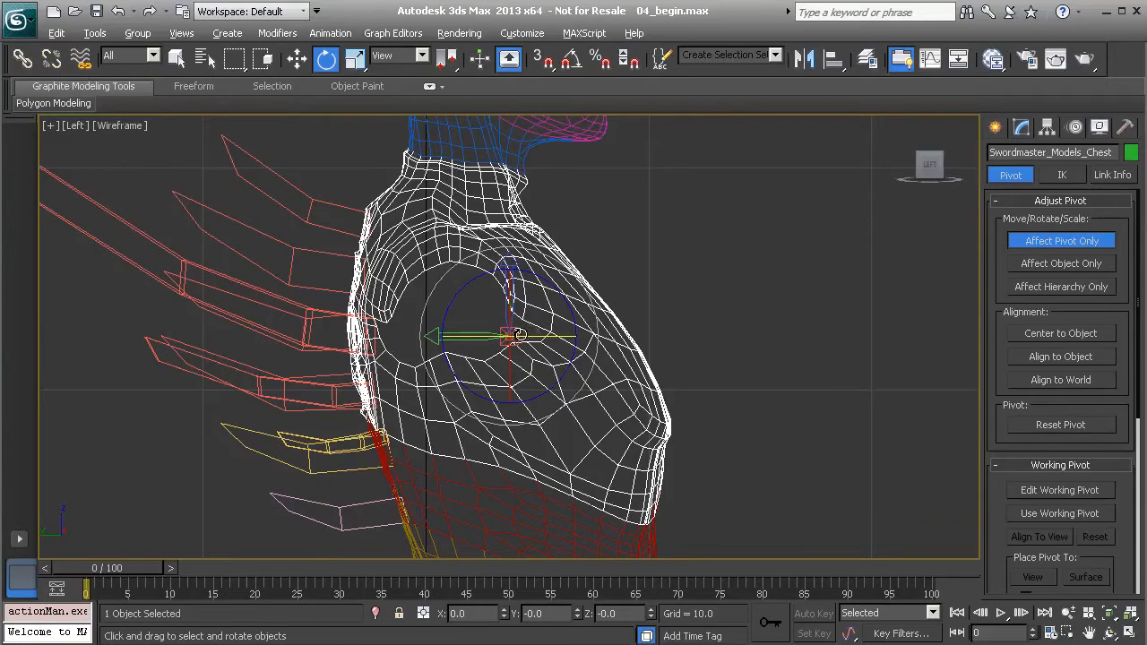
key("w")
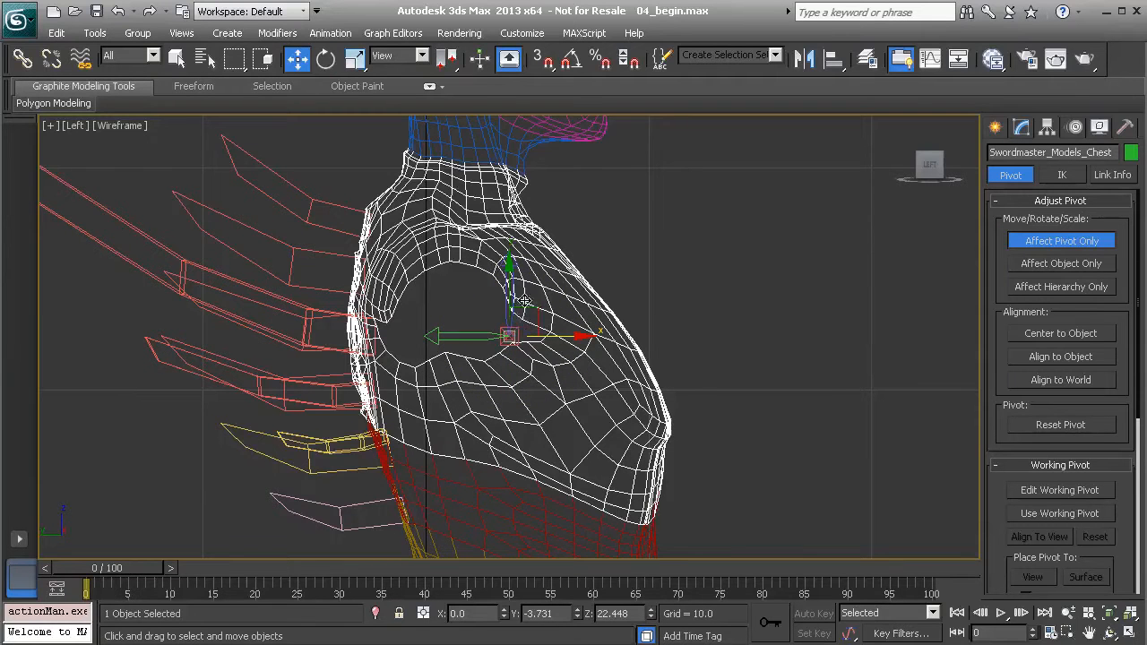
left_click_drag(535, 311, 509, 425)
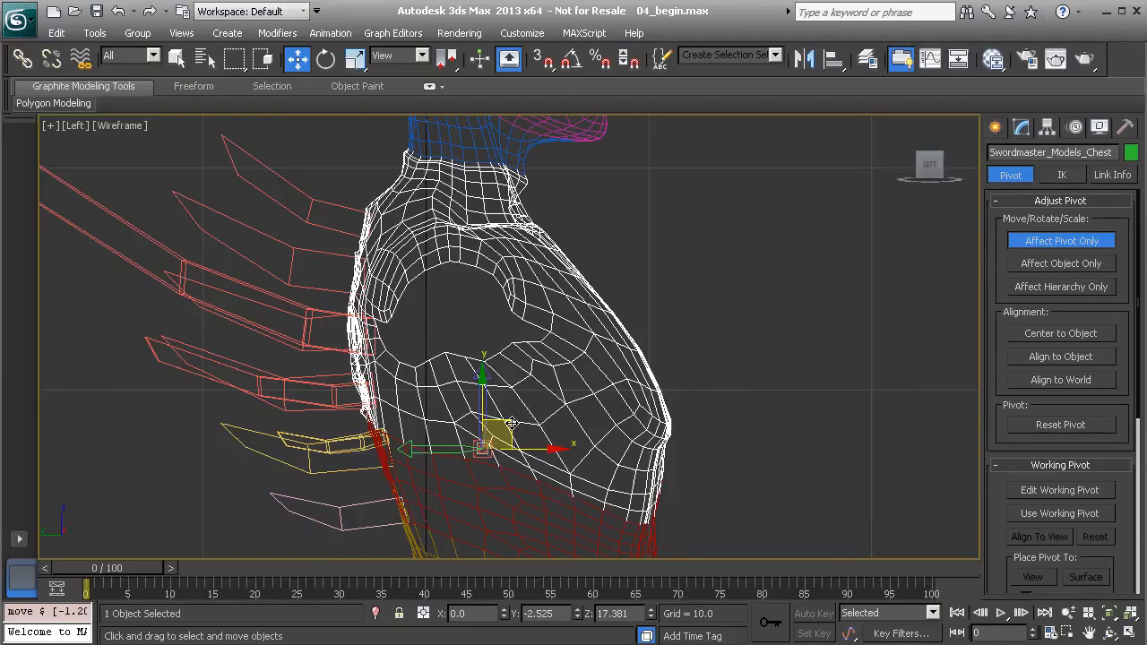
left_click_drag(510, 423, 492, 435)
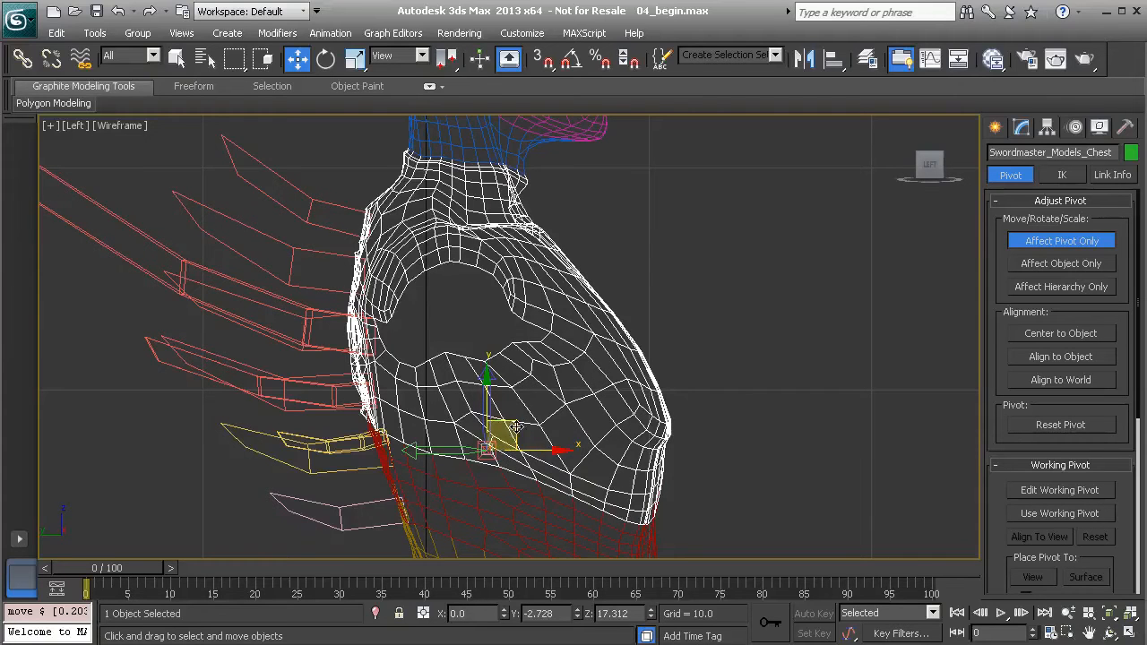
left_click(1044, 239)
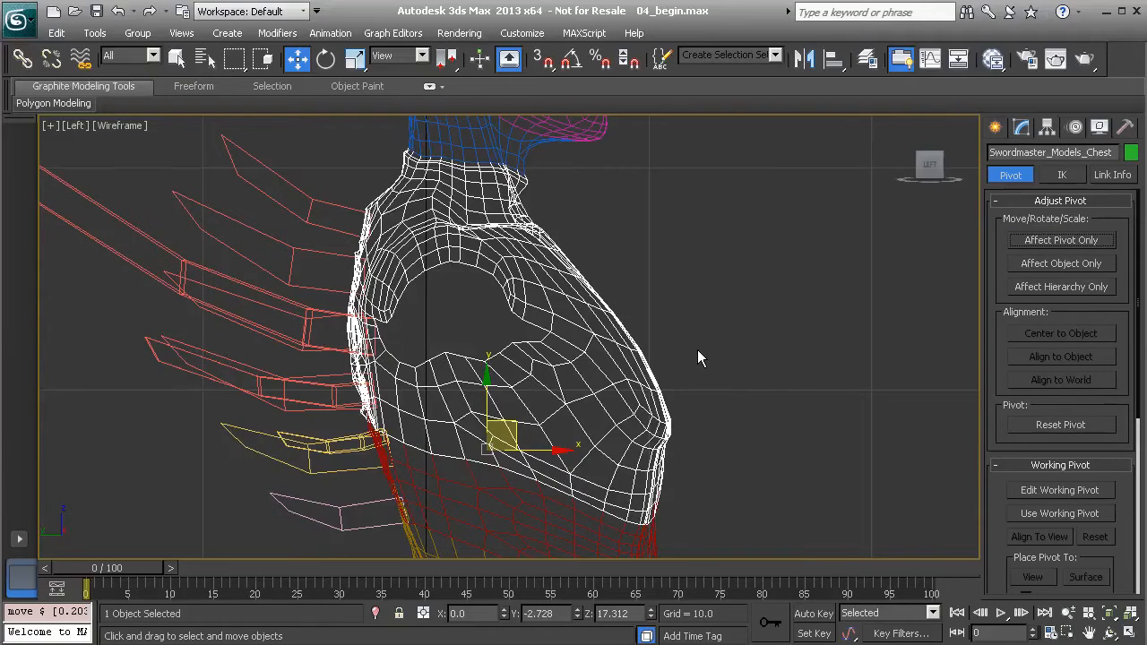
Step: Return to the Perspective view, test-rotate the chest about its relocated pivot, and undo the rotation
key("alt+w")
right_click(604, 421)
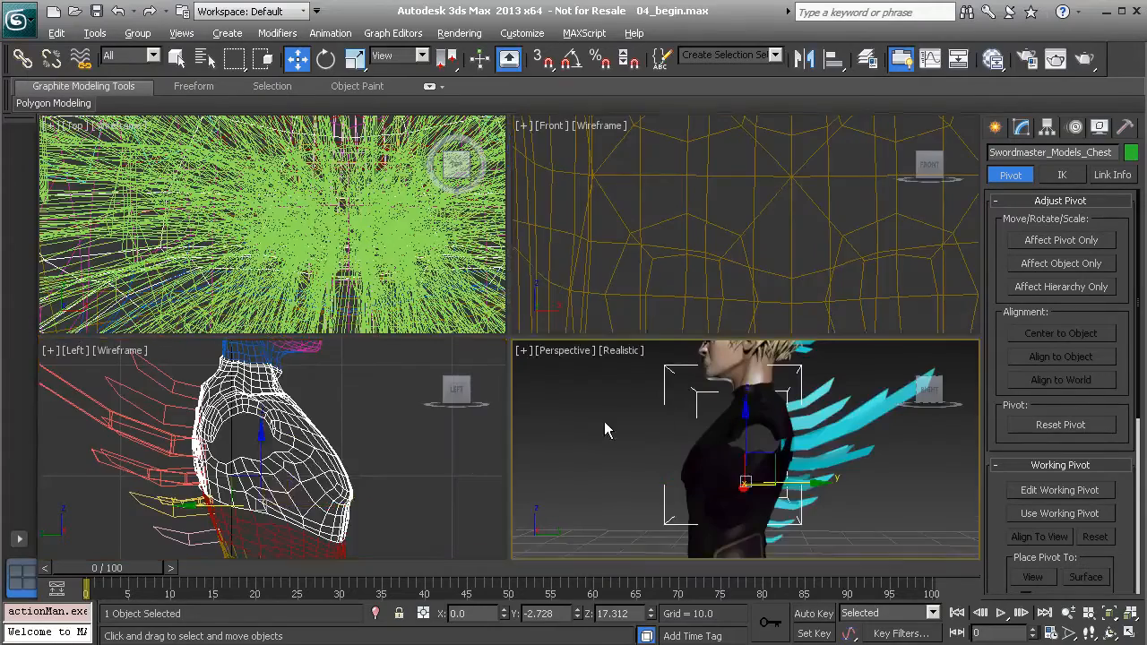
key("alt+w")
key("e")
left_click_drag(562, 361, 489, 335)
key("ctrl+z")
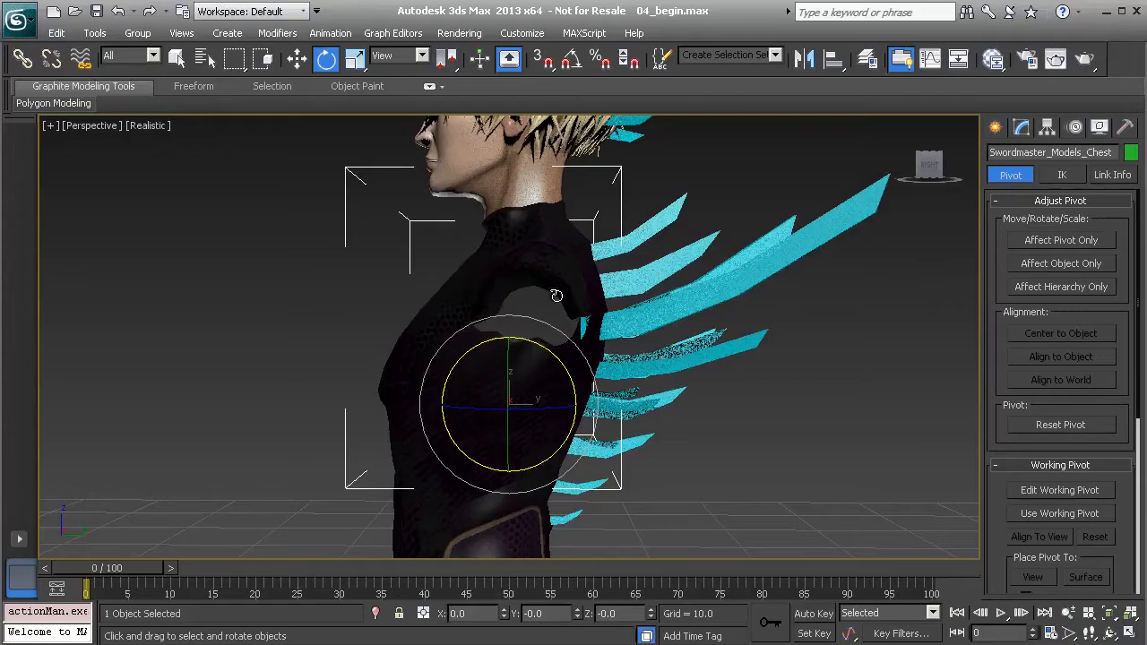
Step: Try rotating the head about its current pivot and undo the rotation
middle_click_drag(473, 329, 515, 375, "alt")
scroll(493, 295, "down", 2)
scroll(515, 376, "up", 3)
left_click(494, 310)
left_click_drag(548, 271, 520, 338)
key("ctrl+z")
key("ctrl+z")
Step: Select the neck, test its rotation and undo it, and turn on Affect Pivot Only
left_click(550, 350)
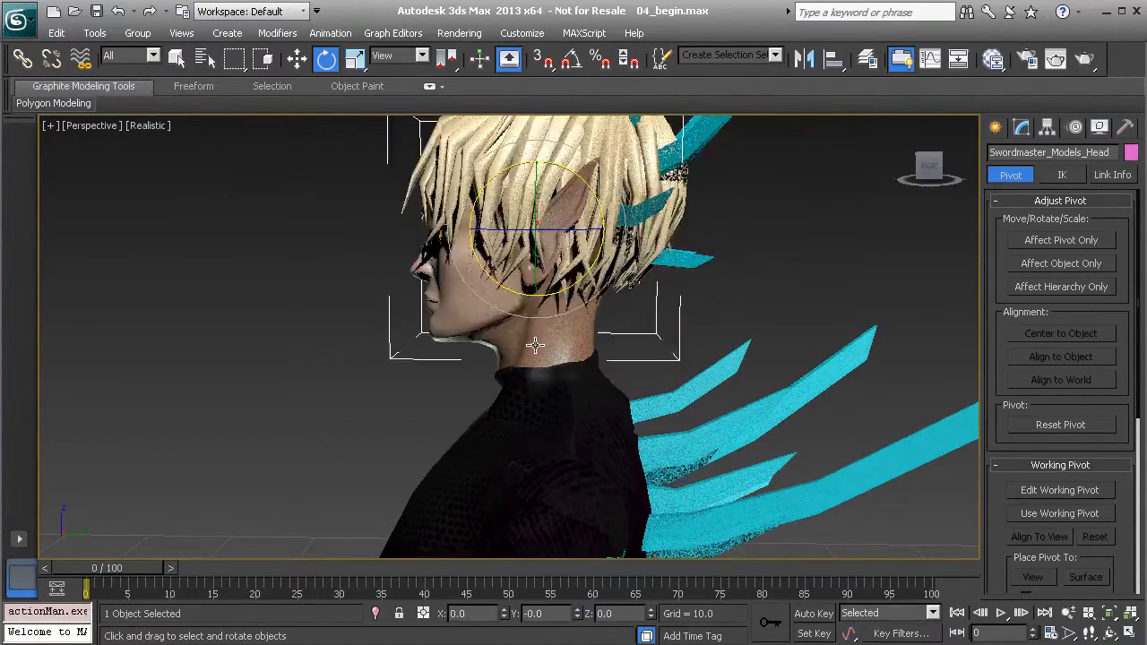
left_click_drag(613, 333, 565, 332)
key("ctrl+z")
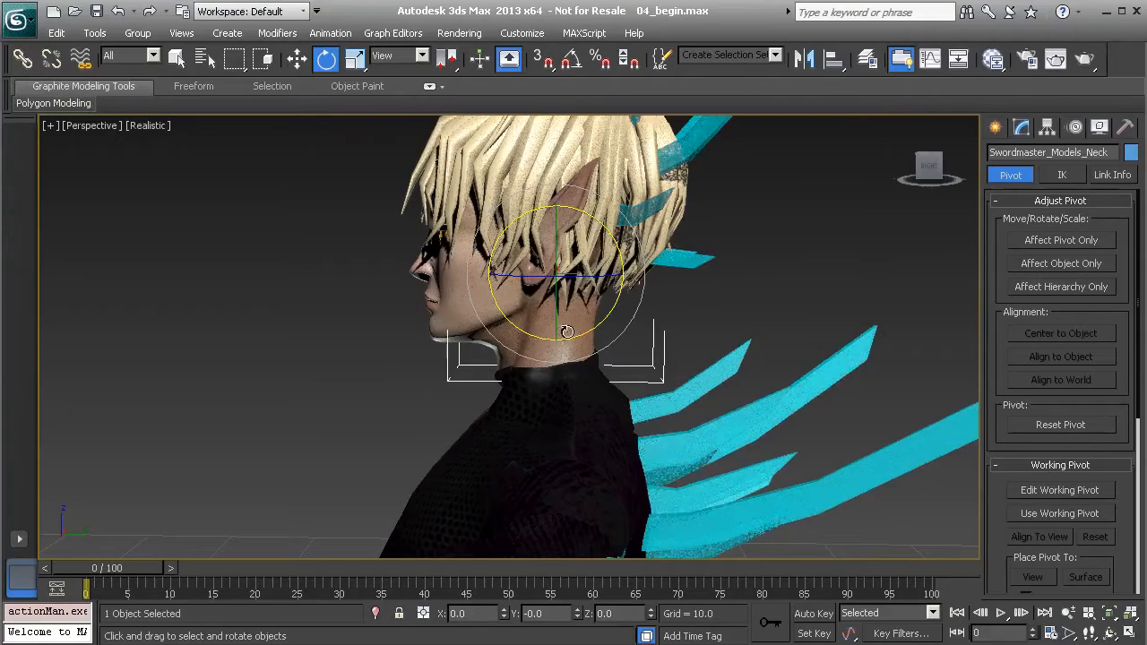
left_click(1061, 240)
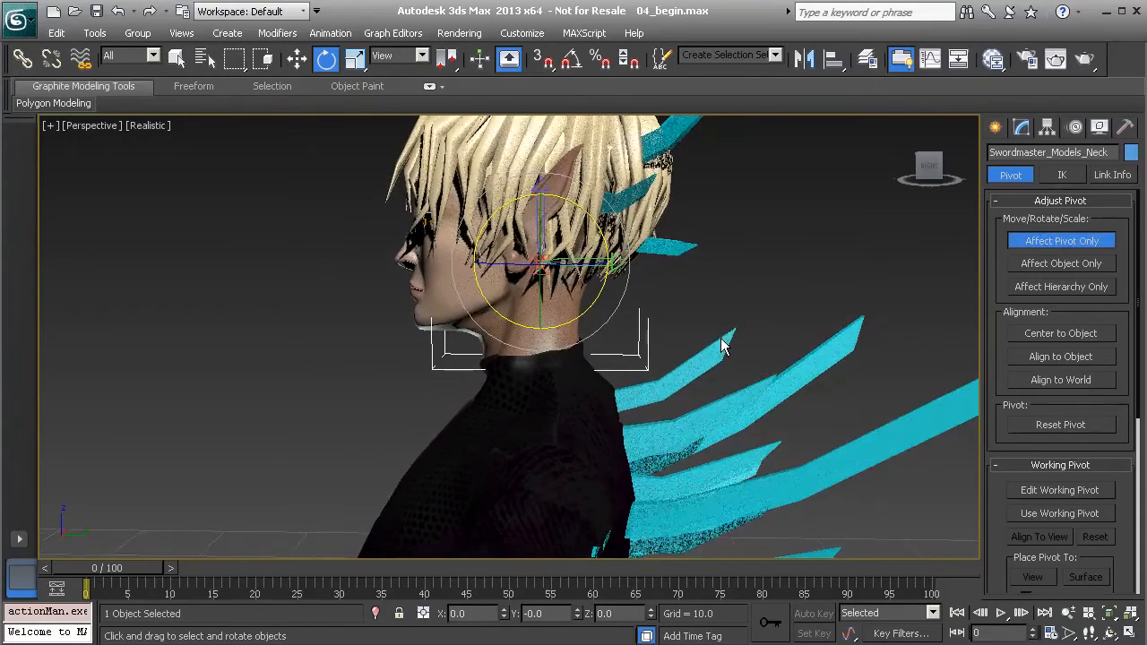
Step: In the Left view, move the neck's pivot down to its base at the collar, about Y -1.682, Z 30.276, and end pivot-only editing
key("alt+w")
right_click(399, 458)
key("alt+w")
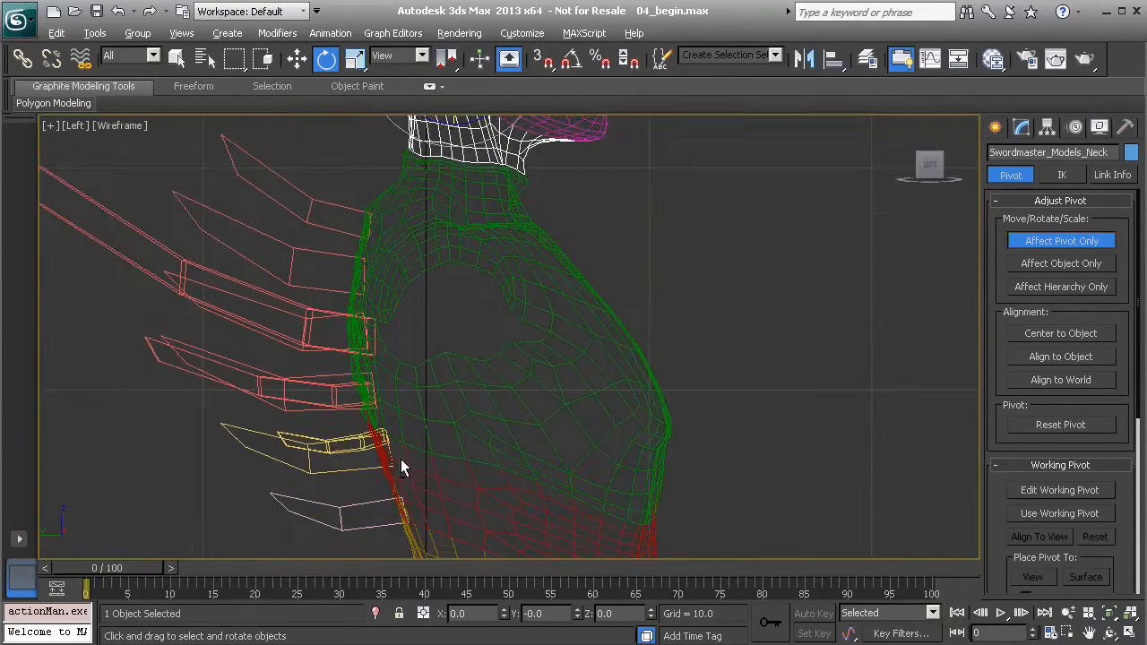
middle_click_drag(490, 324, 493, 394)
key("z")
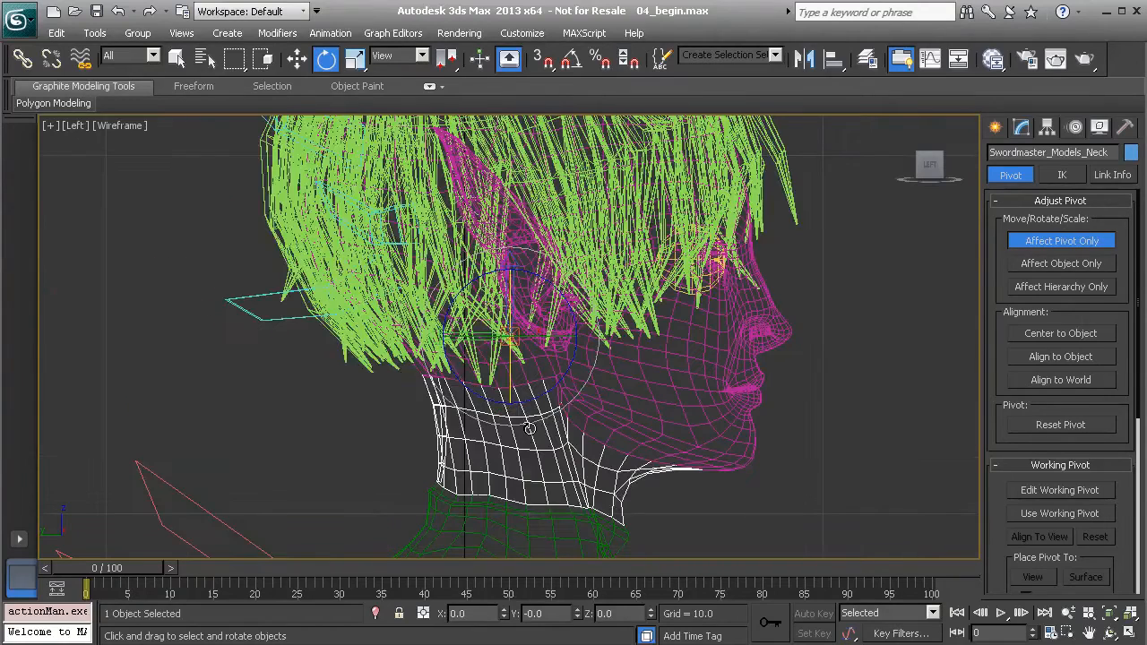
middle_click_drag(525, 418, 513, 341)
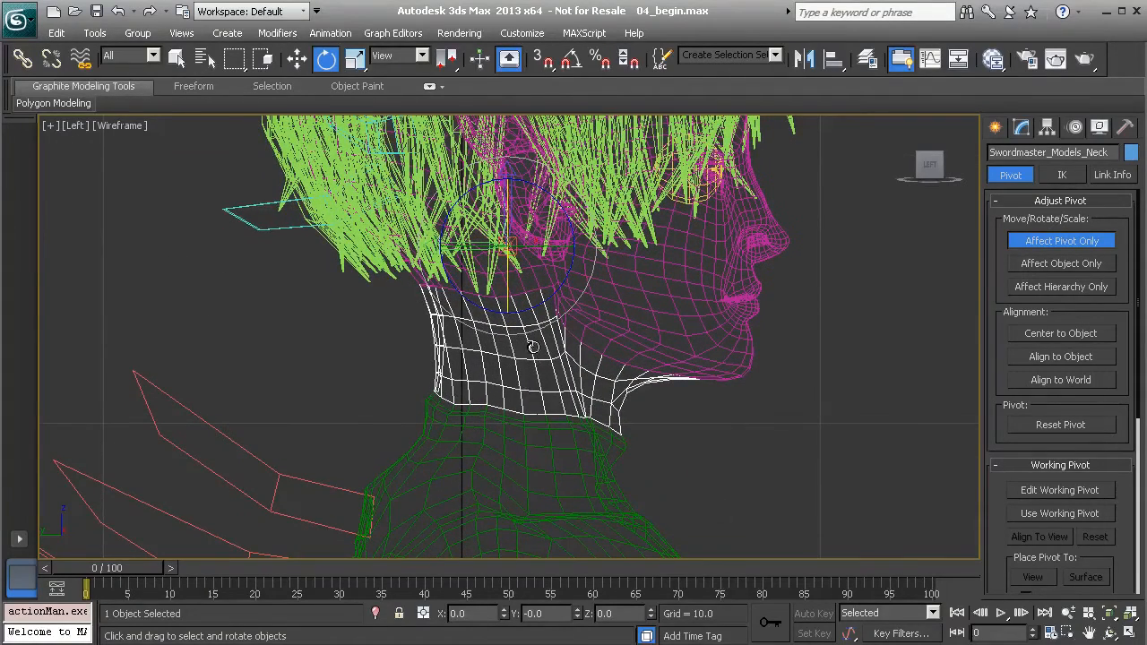
key("w")
left_click_drag(540, 227, 548, 388)
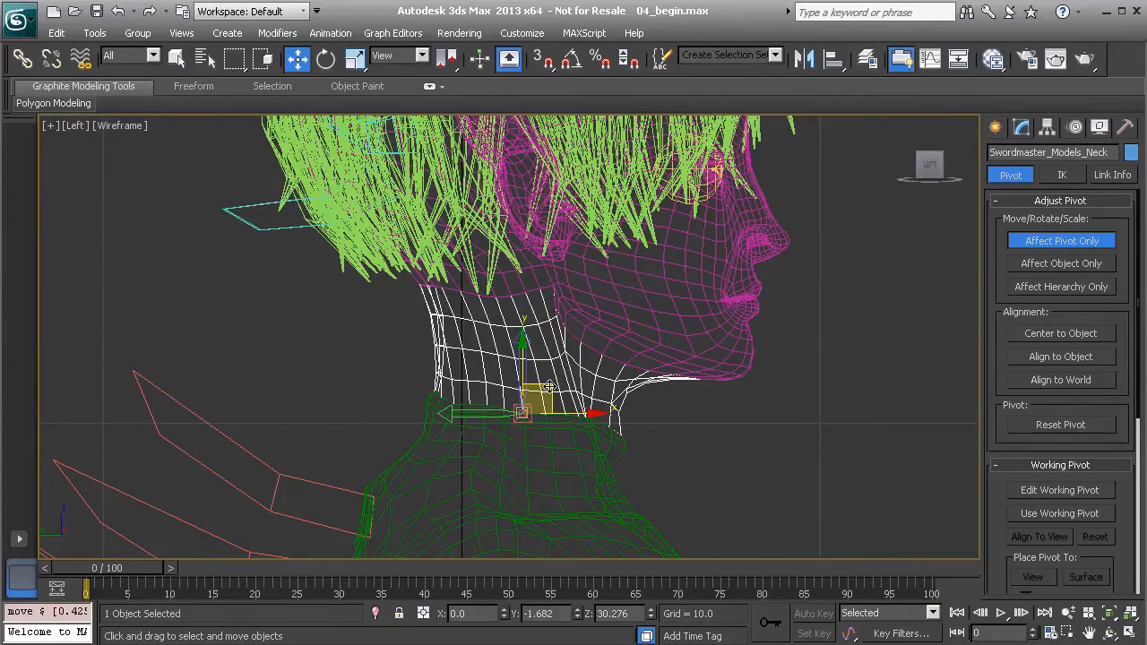
left_click(1057, 242)
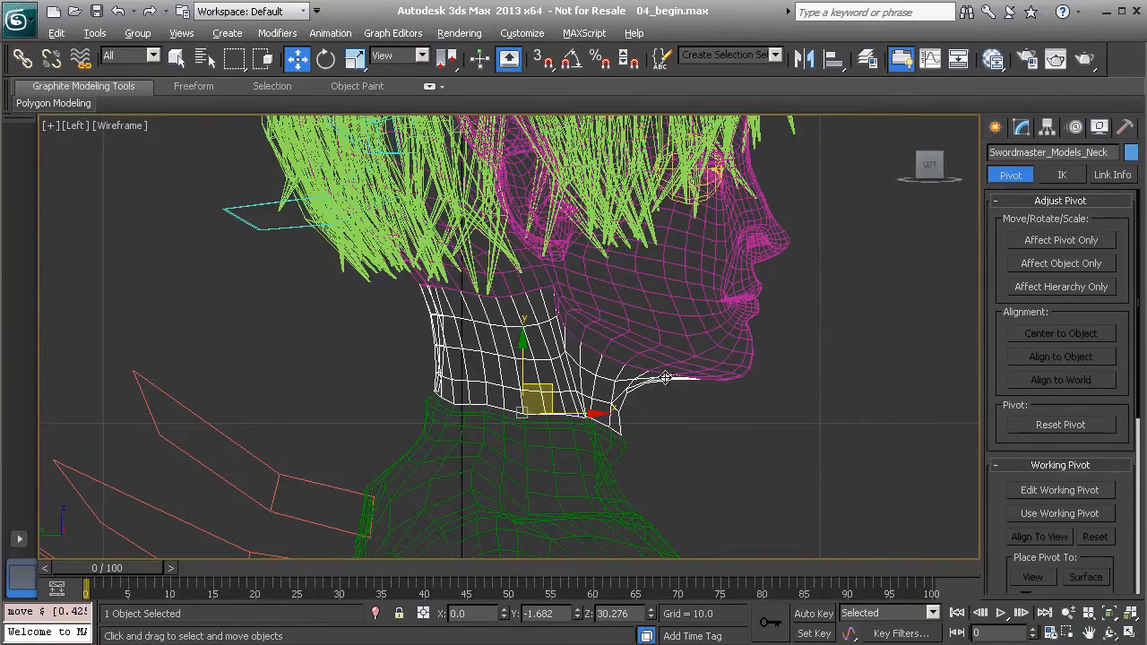
Step: Return to the Perspective view and test-rotate the neck and head, reverting each rotation
key("alt+w")
middle_click(618, 417)
key("alt+w")
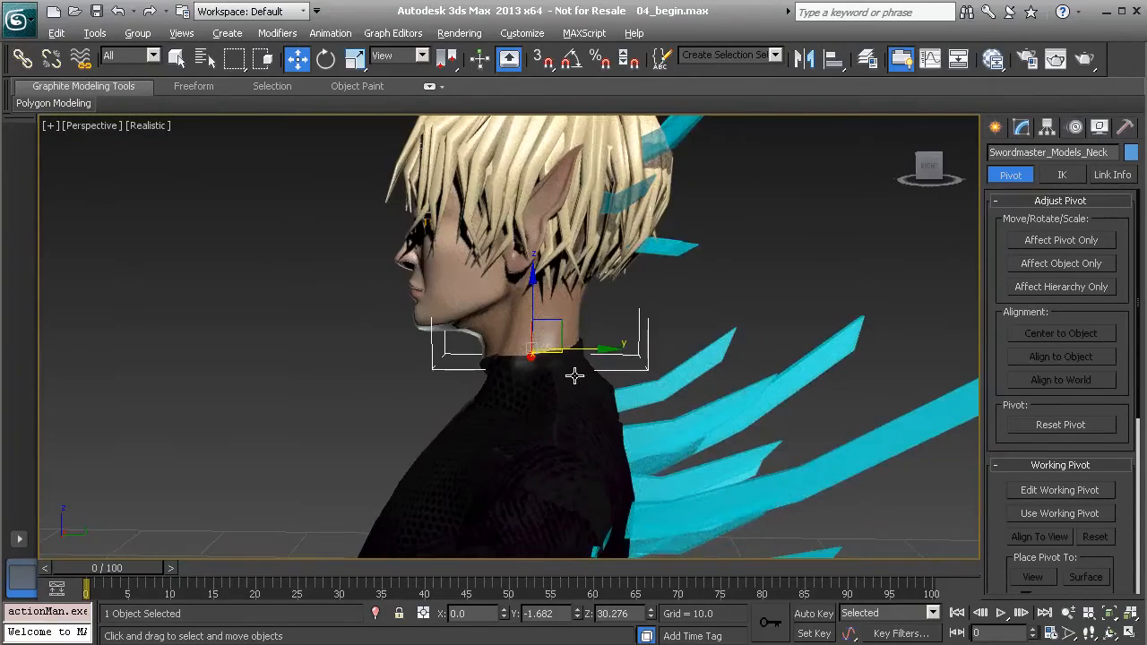
key("e")
left_click(595, 344)
left_click_drag(571, 332, 551, 291)
right_click(552, 291)
left_click_drag(502, 332, 535, 268)
right_click(513, 319)
left_click(468, 269)
key("ctrl+z")
middle_click_drag(491, 348, 508, 342, "alt")
scroll(508, 341, "down", 5)
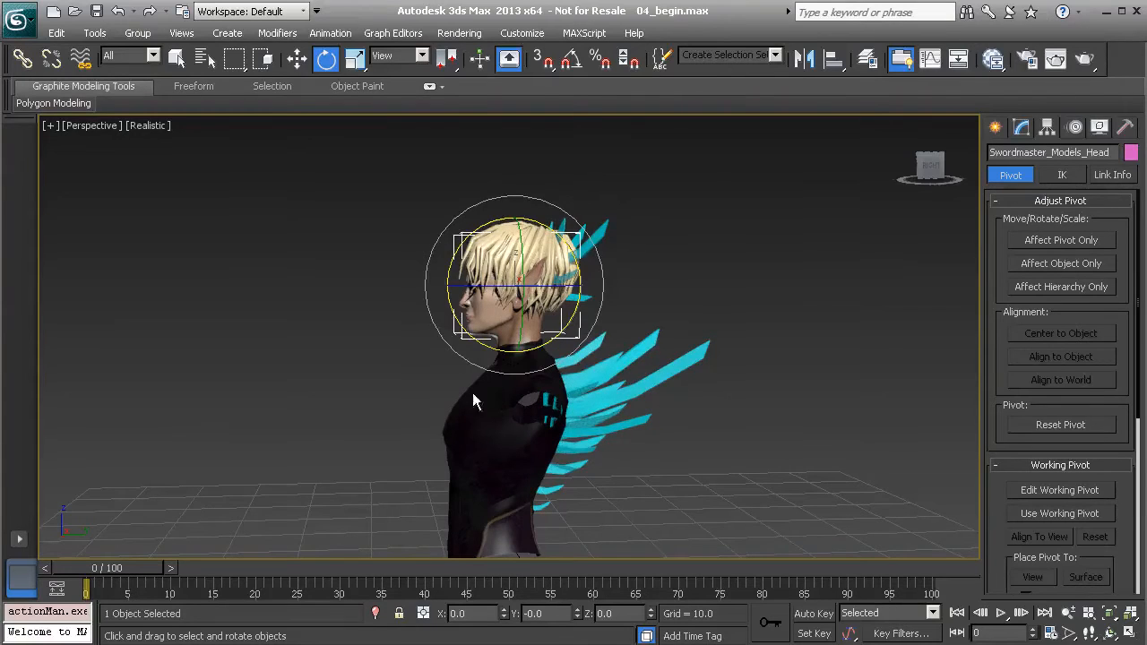
Step: Select the chest again in the Perspective view
left_click(462, 423)
middle_click_drag(459, 413, 494, 402, "alt")
scroll(496, 384, "up", 2)
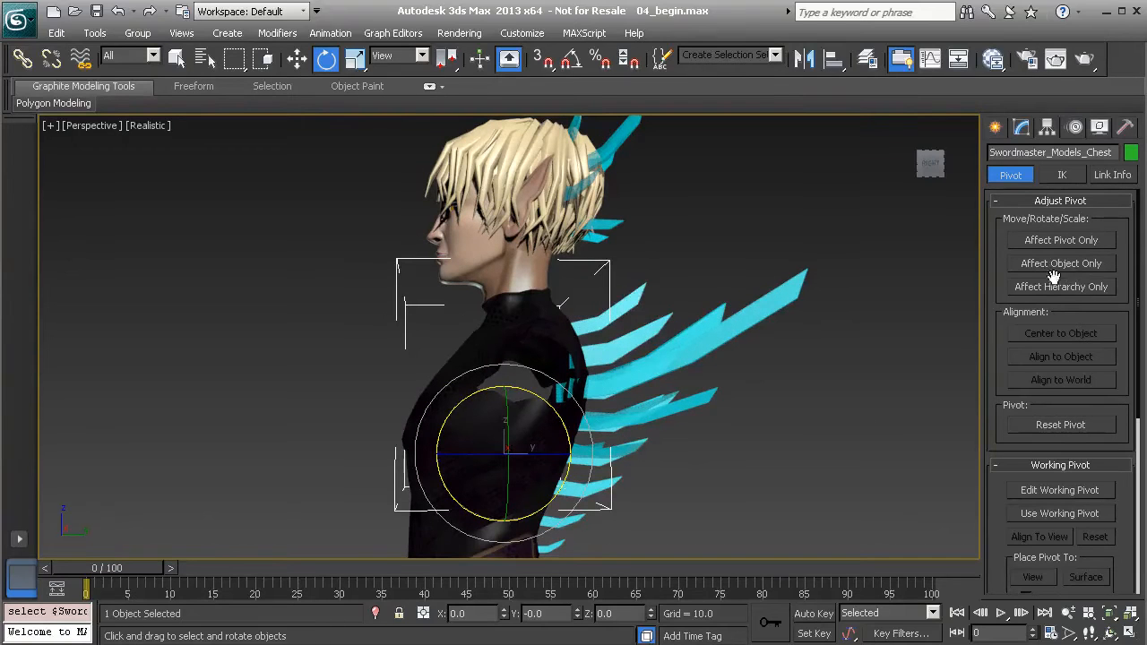
Step: Try centering the chest's pivot to the object with Affect Pivot Only, undo it, and end pivot-only editing
left_click(1066, 242)
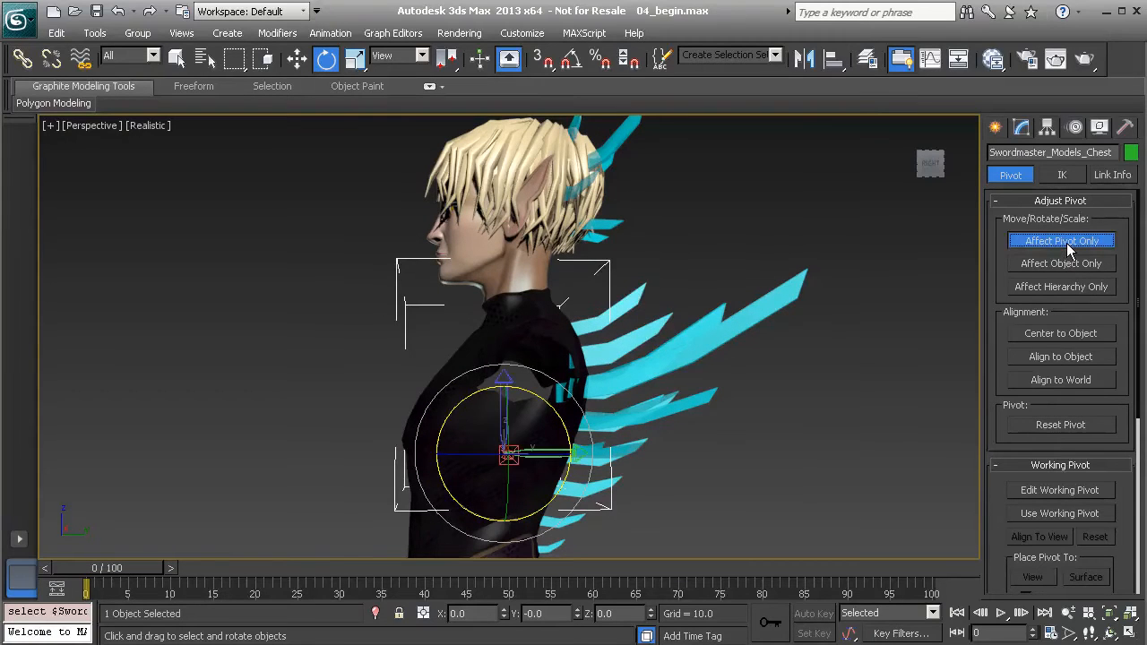
left_click(1062, 334)
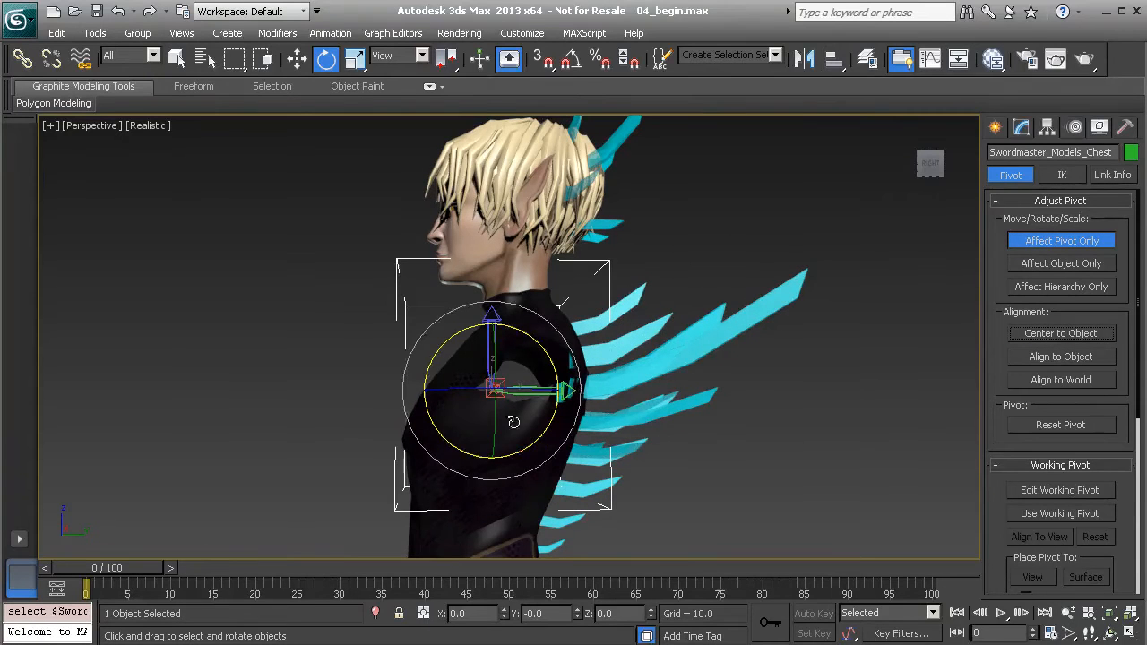
middle_click_drag(489, 417, 485, 390, "alt")
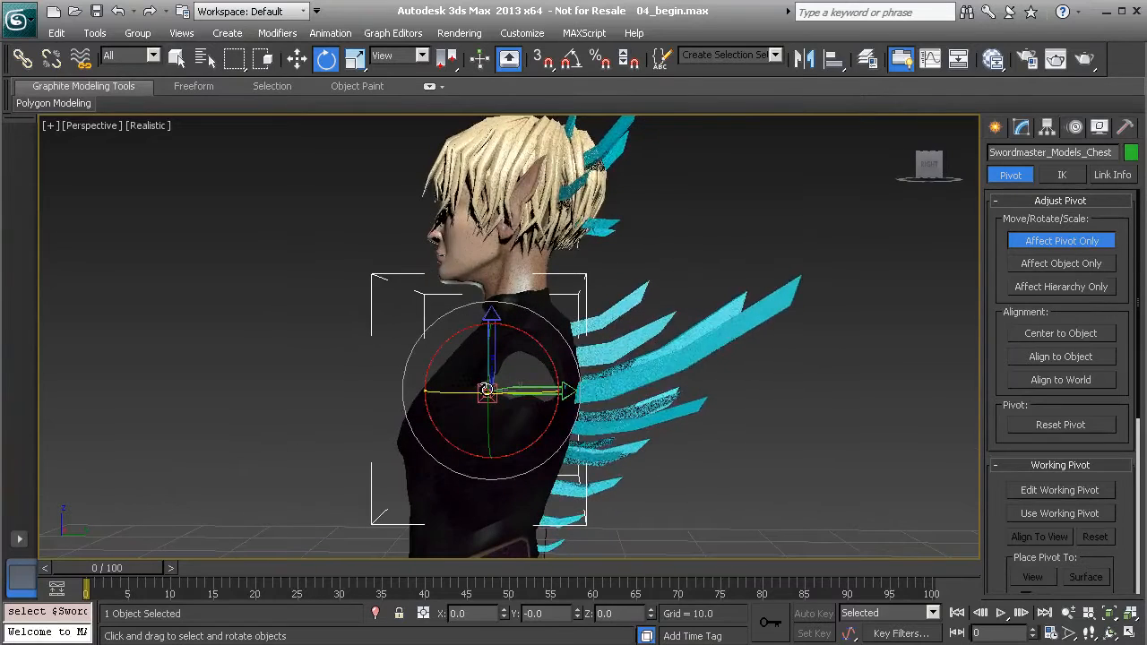
key("ctrl+z")
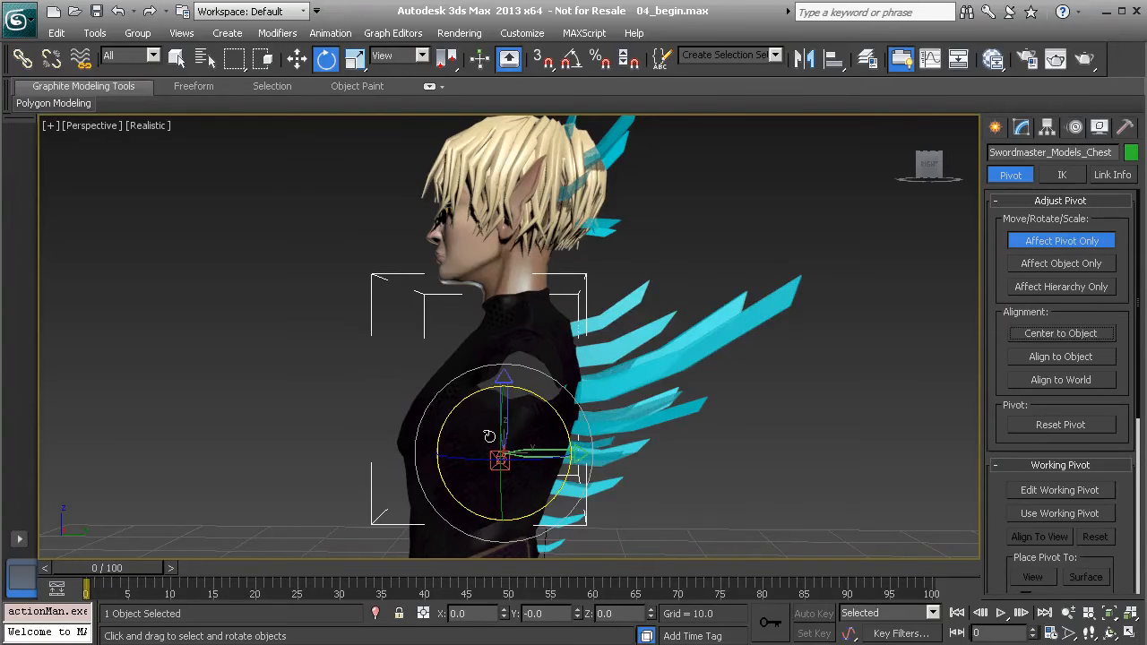
left_click(1052, 244)
Step: Try Transform To Zero on the chest, inspect how it sits against the torso, and undo the change
middle_click_drag(562, 428, 632, 439, "alt")
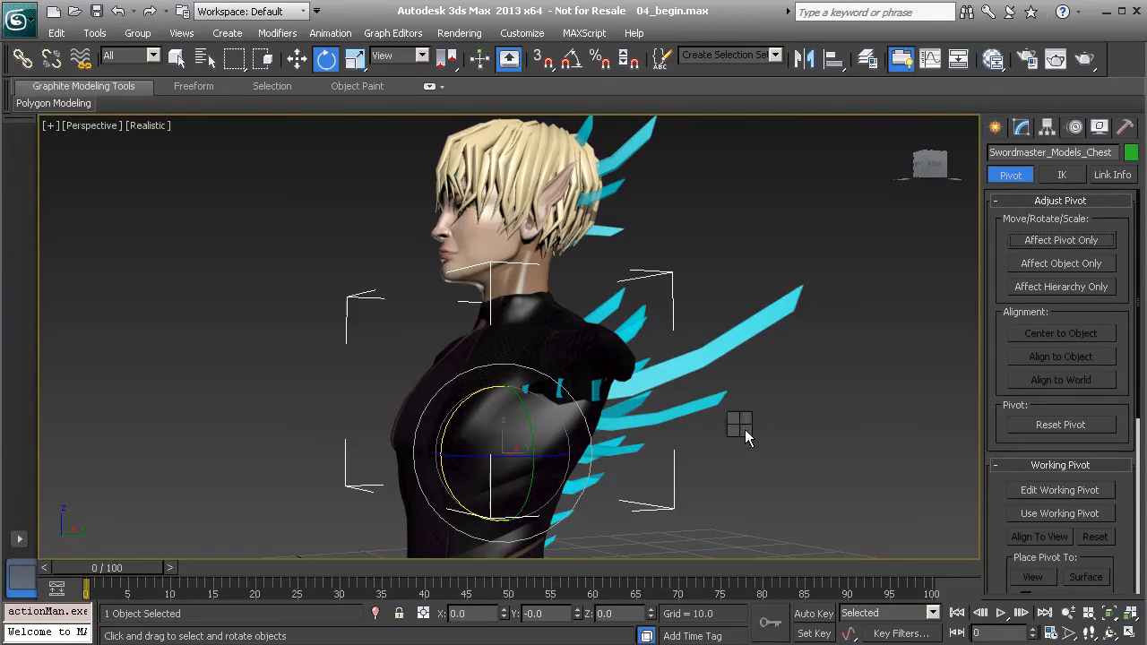
right_click(746, 430)
left_click(699, 391)
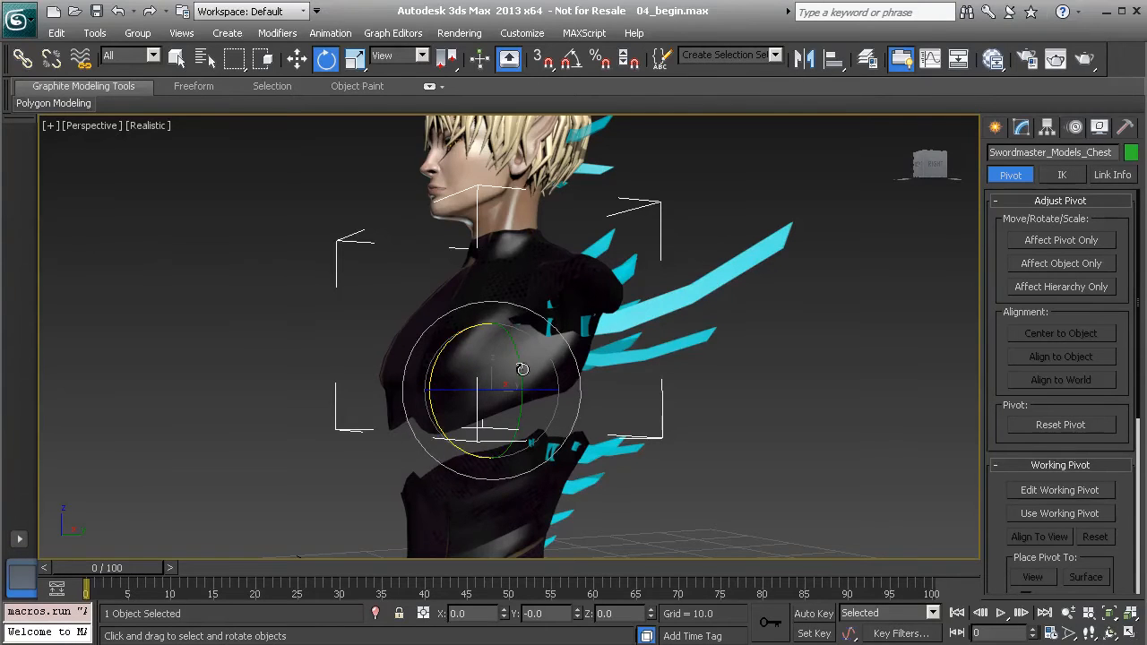
middle_click_drag(453, 346, 462, 336, "alt")
scroll(462, 336, "down", 4)
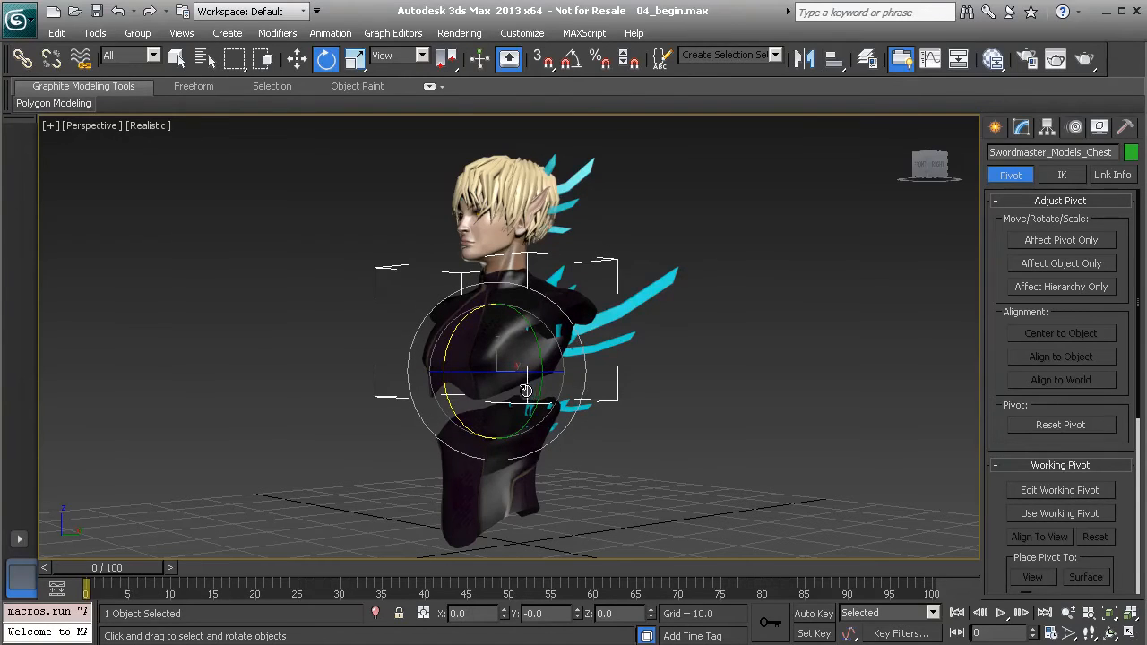
key("ctrl+z")
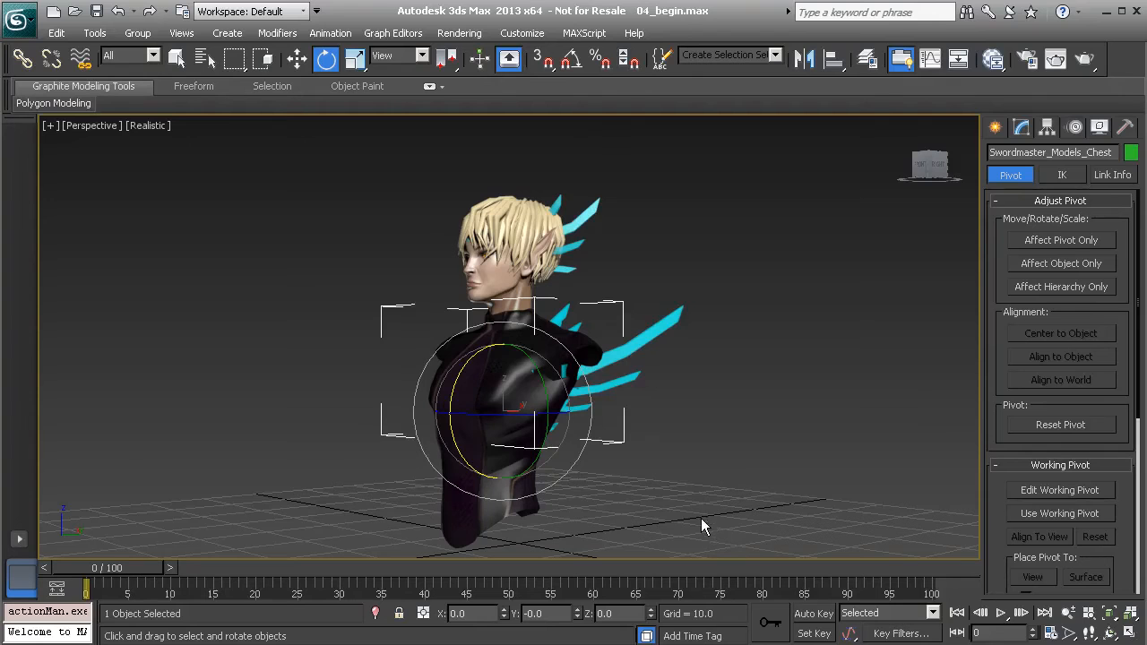
Step: Select all 11 character objects and apply Freeze Transform to them, accepting the new layer of controllers
left_click_drag(459, 273, 396, 173)
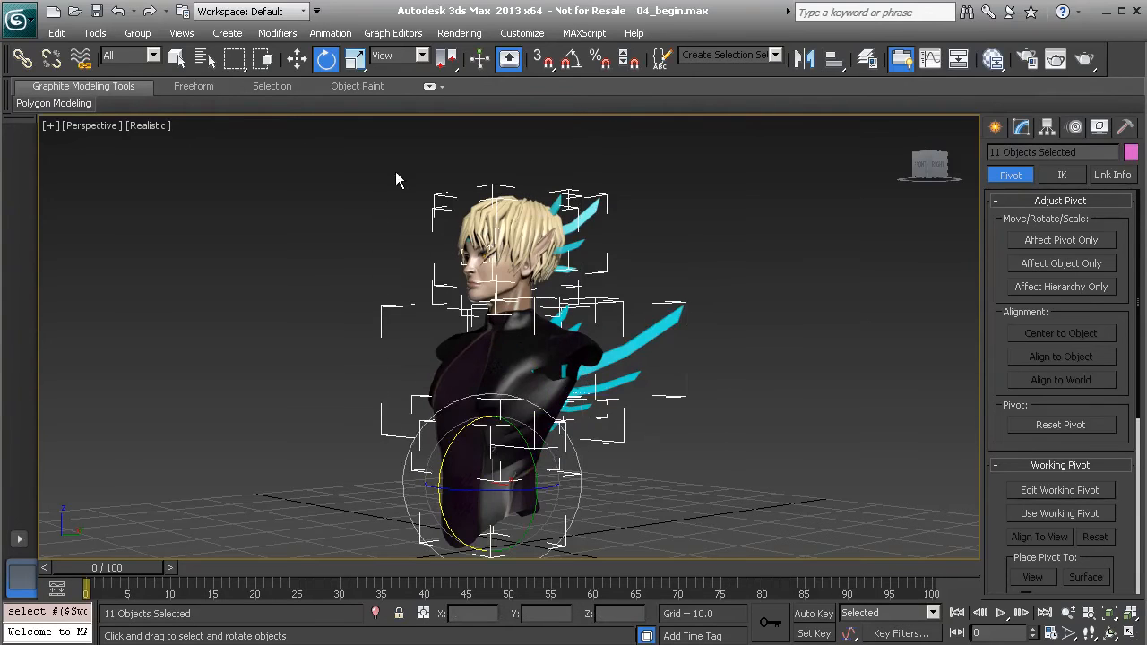
right_click(712, 371)
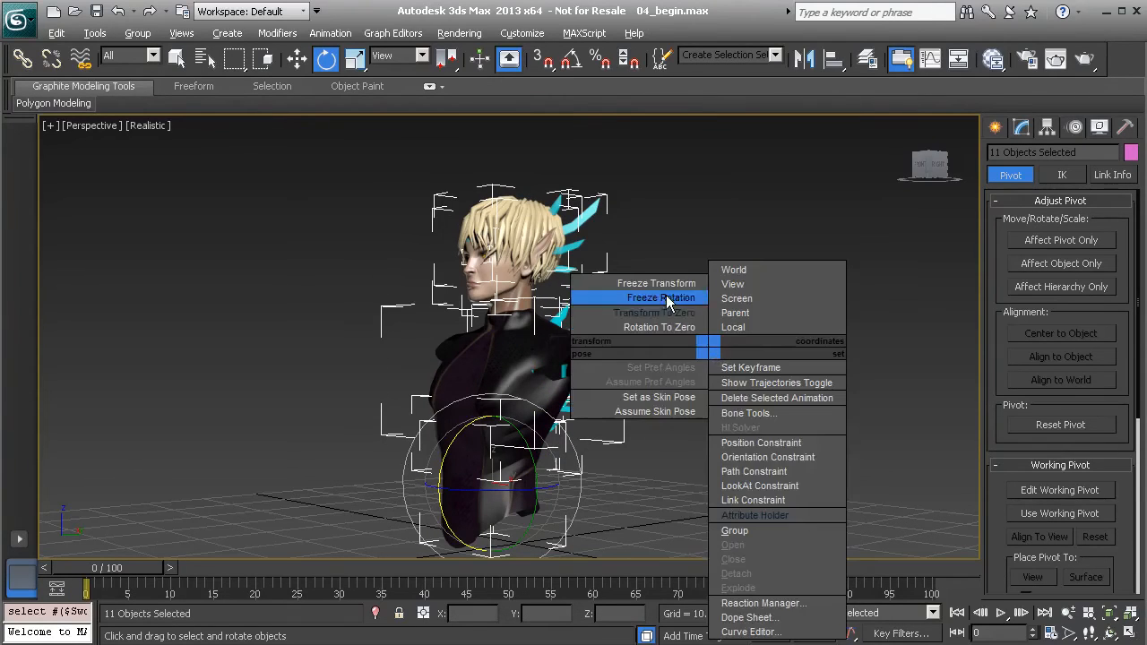
left_click(670, 358)
left_click(516, 488)
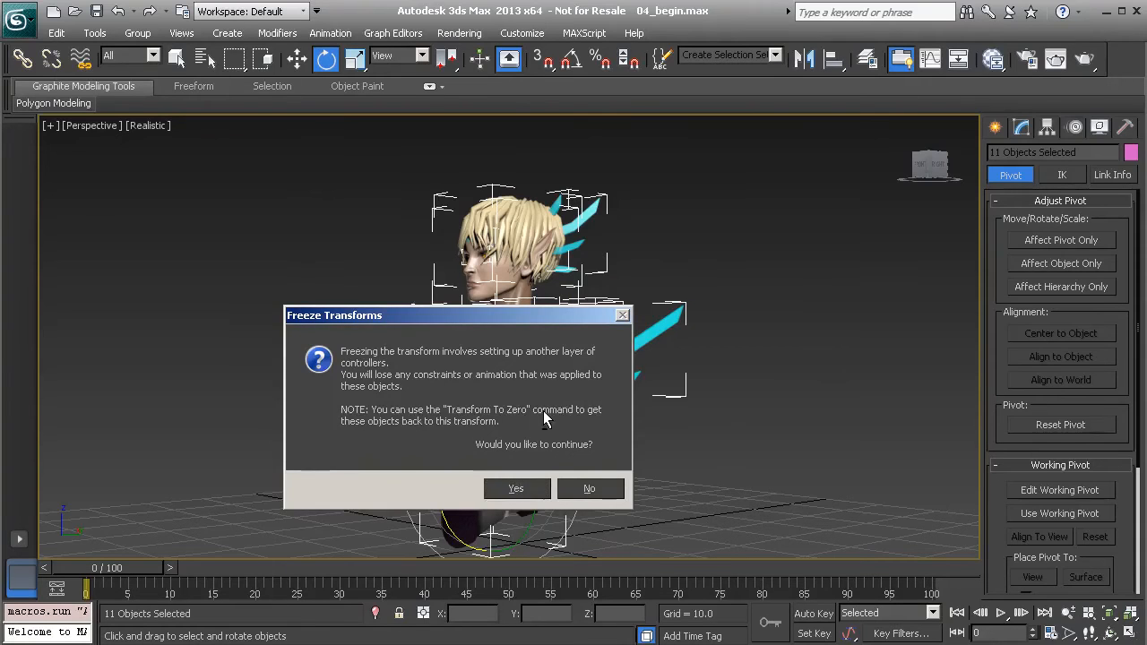
Step: Test-move the chest away from the torso, restore it with Transform To Zero, and clear the selection
mouse_move(651, 408)
middle_mouse_down("alt")
mouse_move(681, 411)
mouse_move(656, 405)
middle_mouse_up("alt")
left_click(518, 387)
left_click_drag(510, 397, 385, 310)
key("w")
right_click(615, 338)
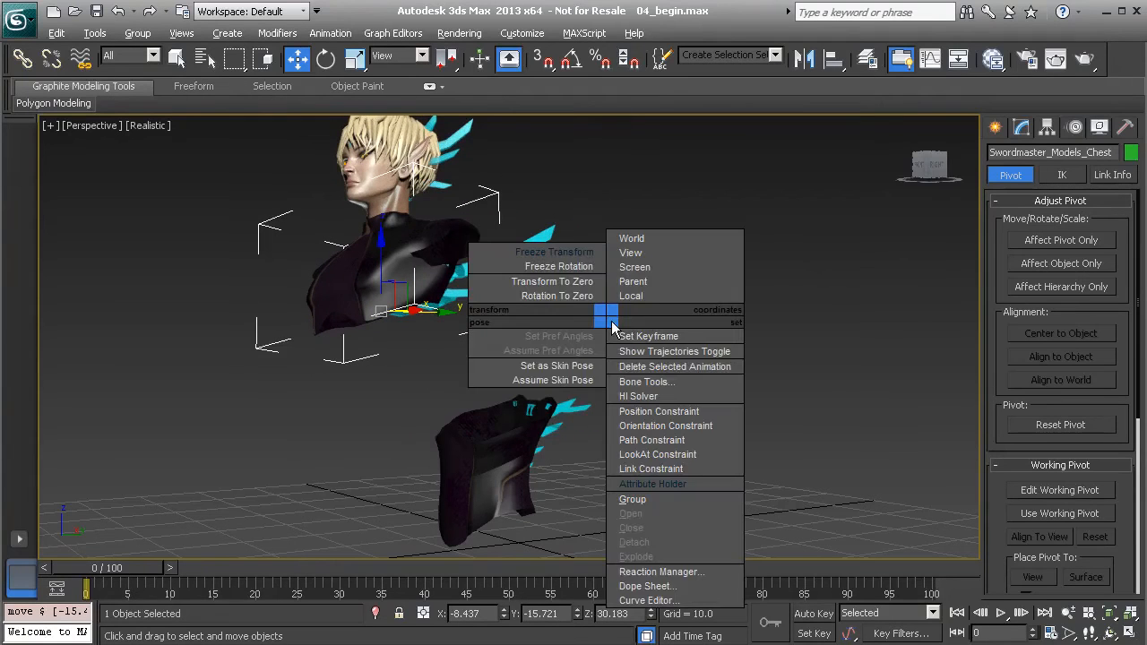
left_click(565, 287)
left_click(707, 361)
middle_click_drag(707, 361, 667, 422, "alt")
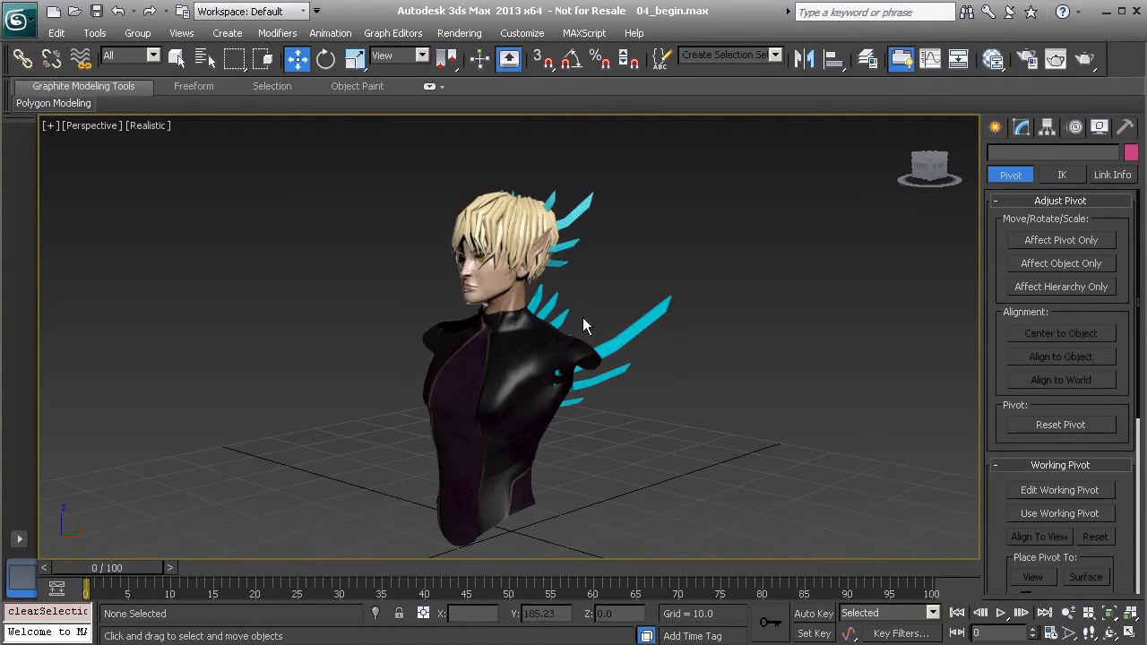
mouse_move(590, 390)
middle_mouse_down("alt")
mouse_move(579, 377)
mouse_move(604, 385)
middle_mouse_up("alt")
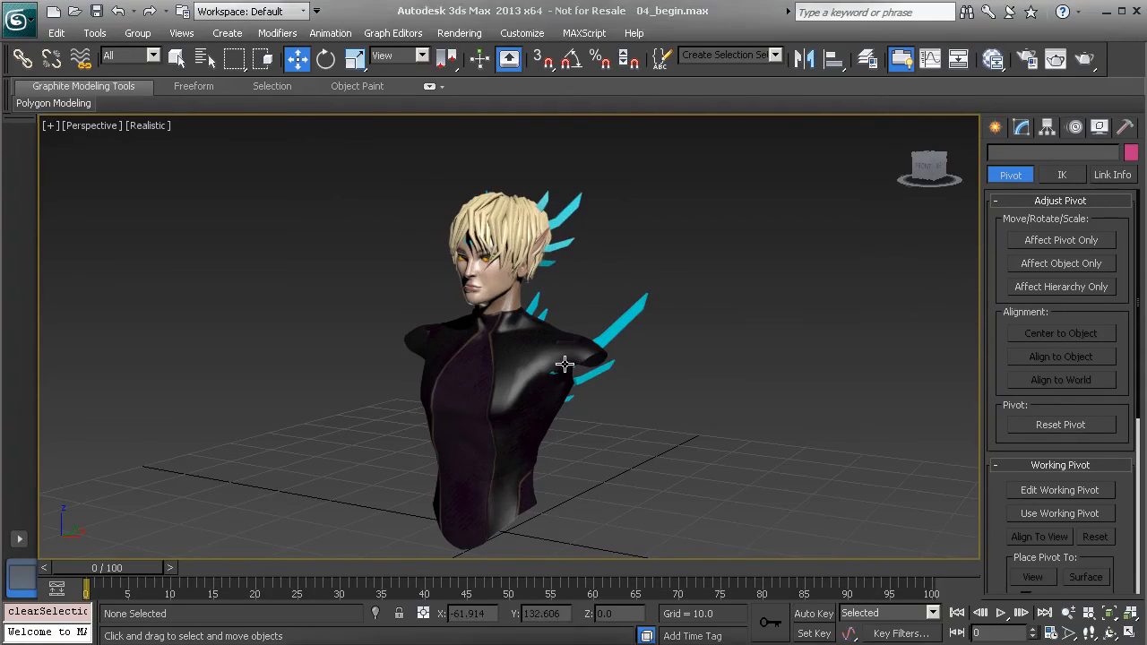